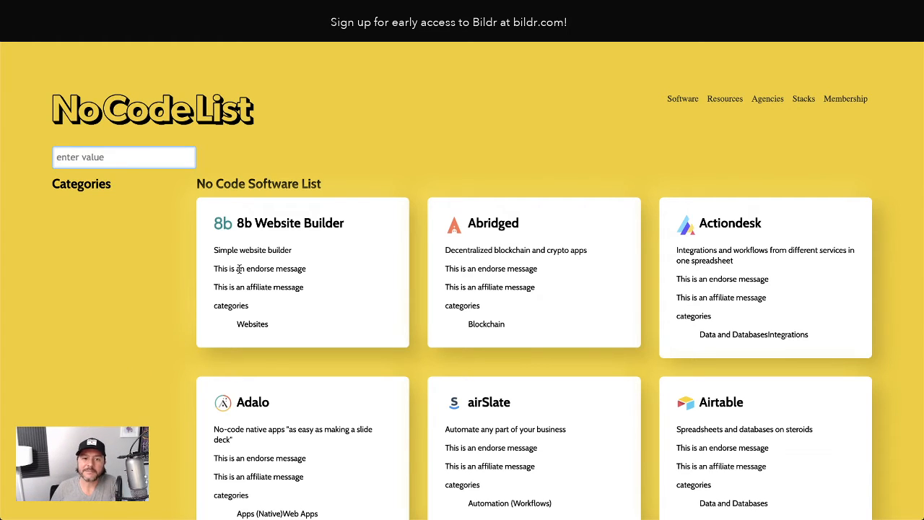
left_click(115, 158)
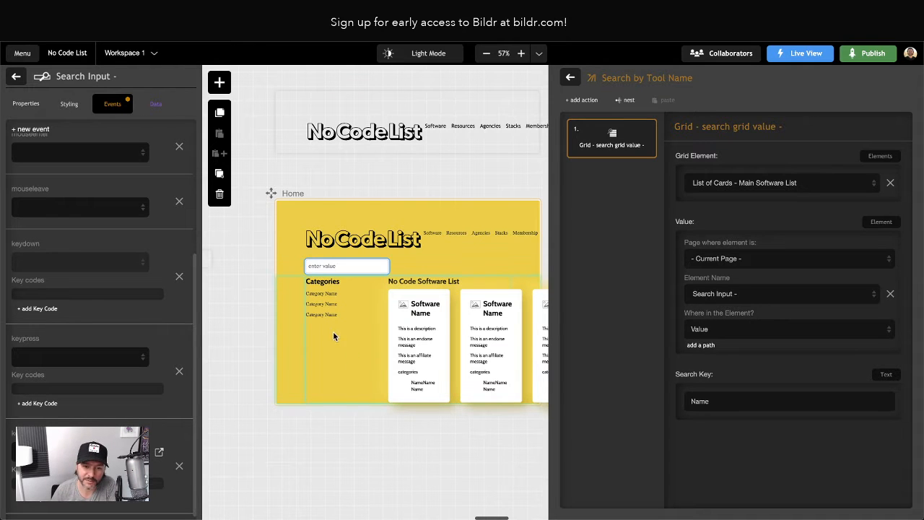
left_click(350, 266)
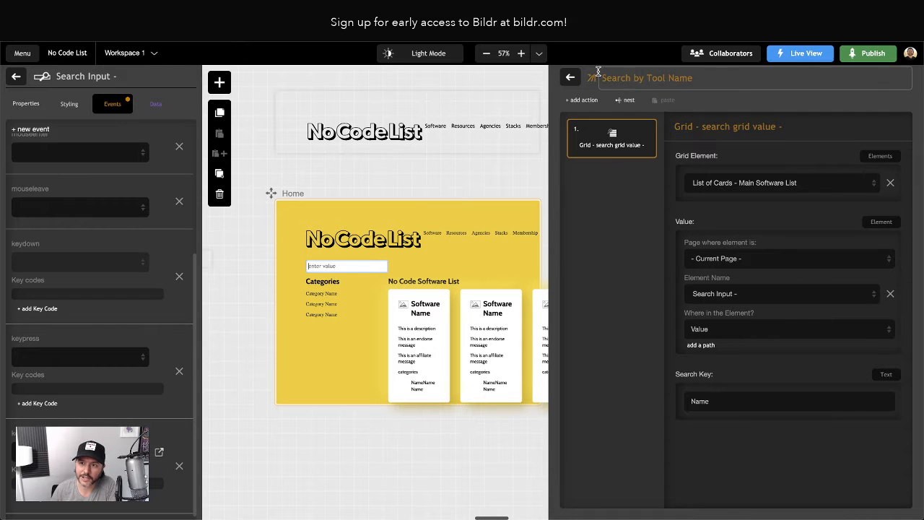
left_click(570, 77)
left_click(831, 238)
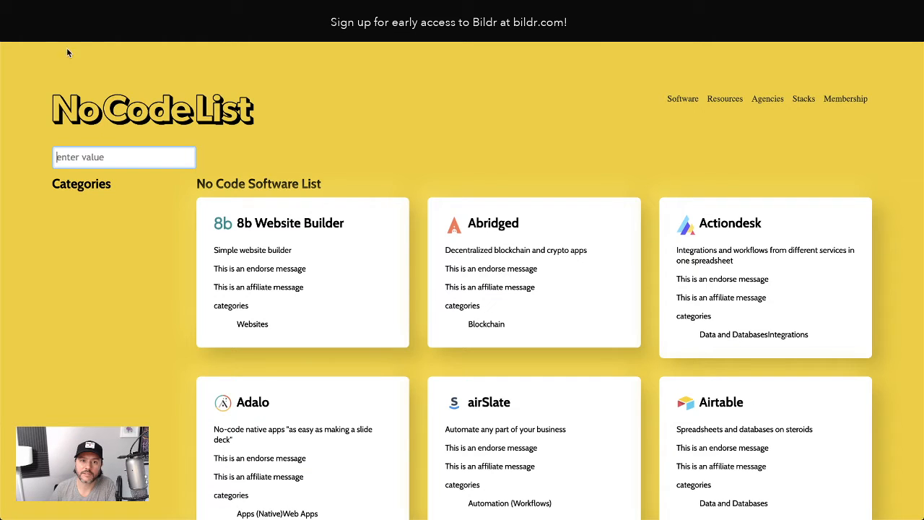
left_click(53, 33)
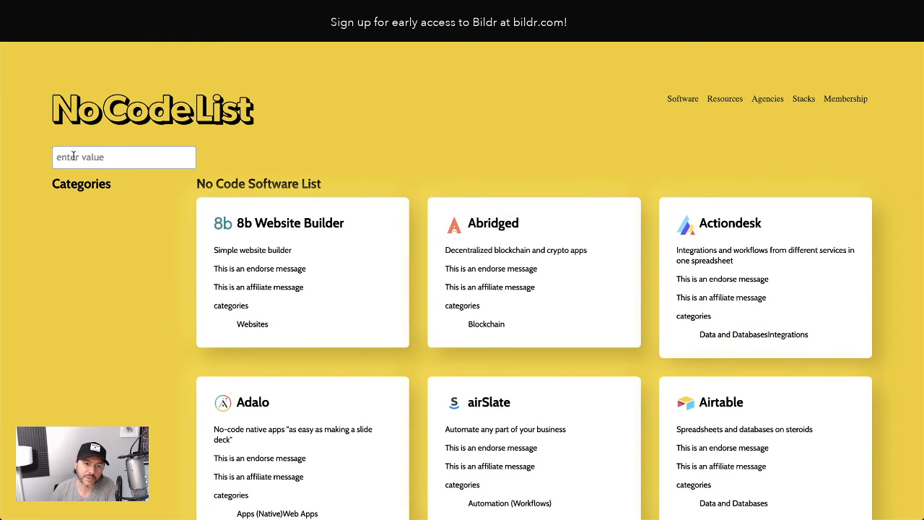
Test the live search by entering airtable in the search field, then deleting the text
left_click(129, 159)
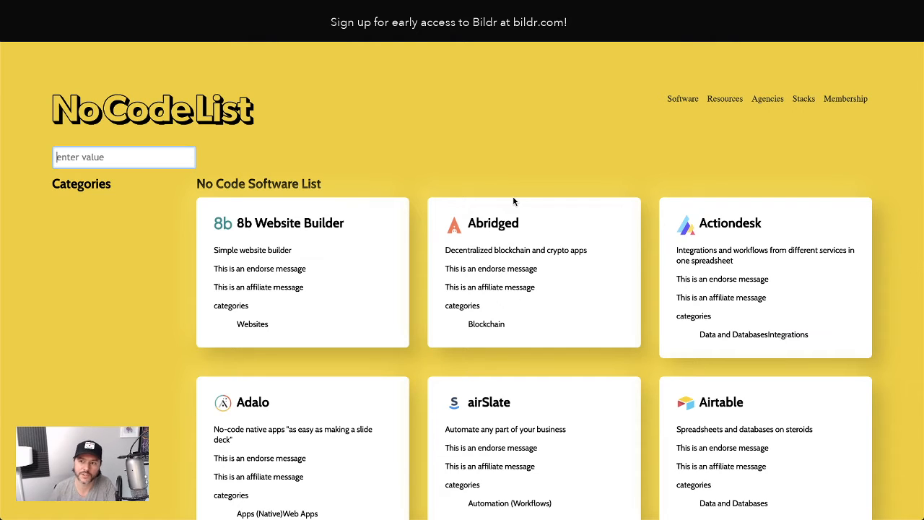
type("airt")
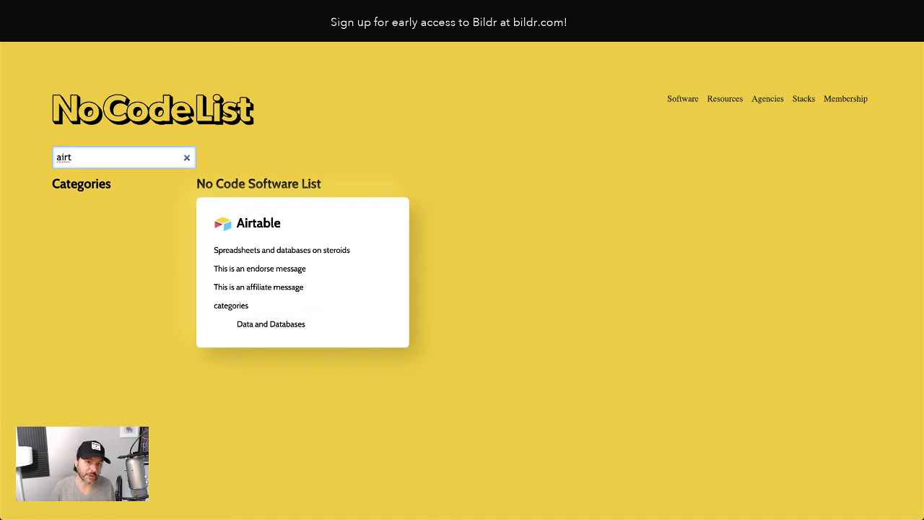
type("able")
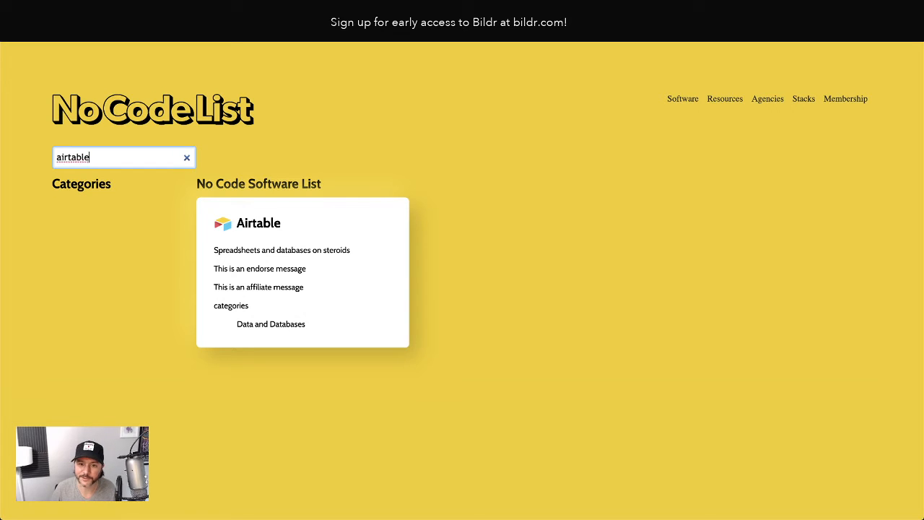
key("BackSpace")
key("BackSpace")
key("BackSpace")
key("BackSpace")
key("BackSpace")
key("BackSpace")
key("BackSpace")
key("BackSpace")
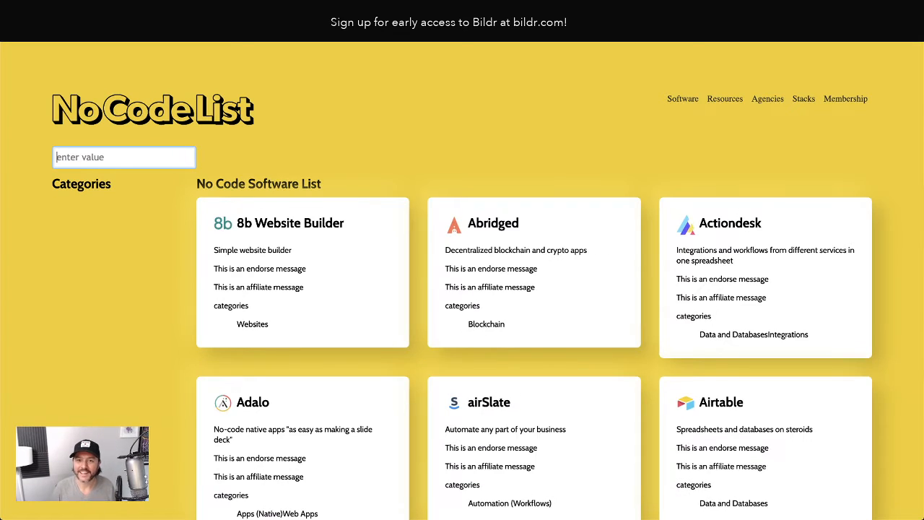
Search the list for bildr and then air, clearing the search field after each try
type("bildr")
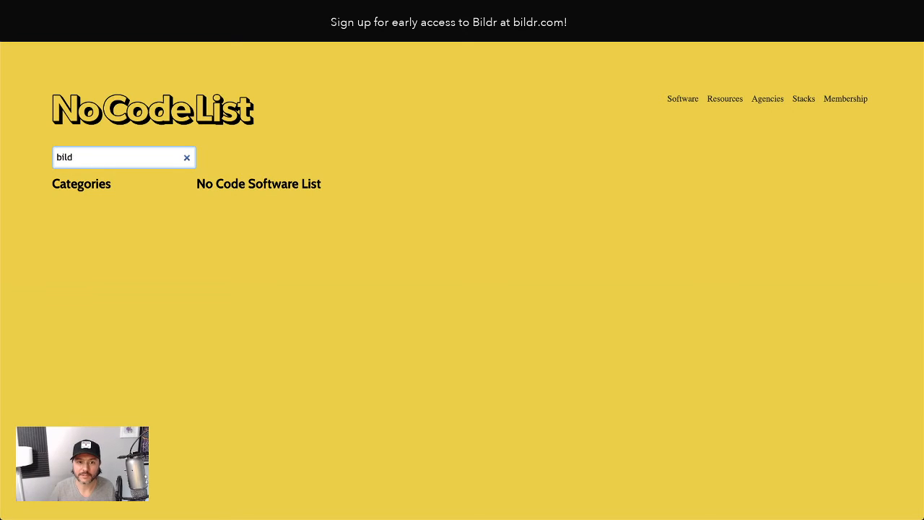
key("BackSpace")
key("BackSpace")
key("BackSpace")
key("BackSpace")
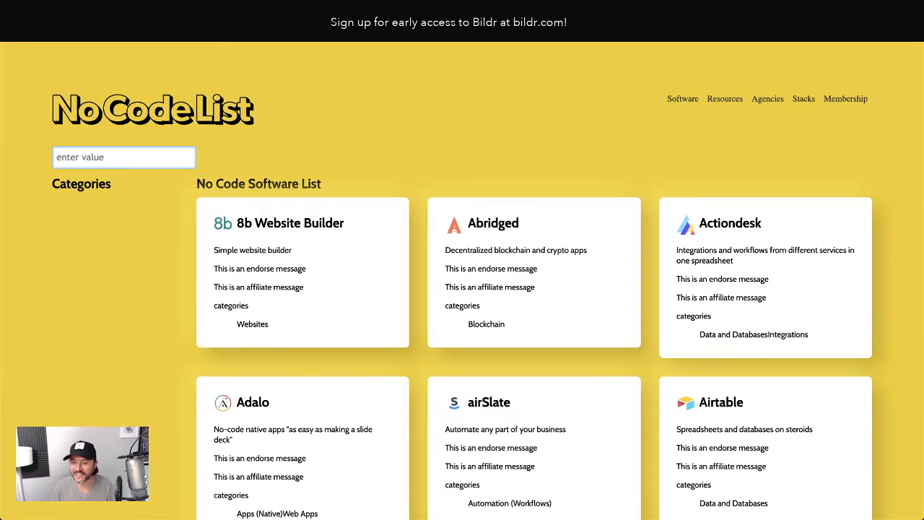
type("air")
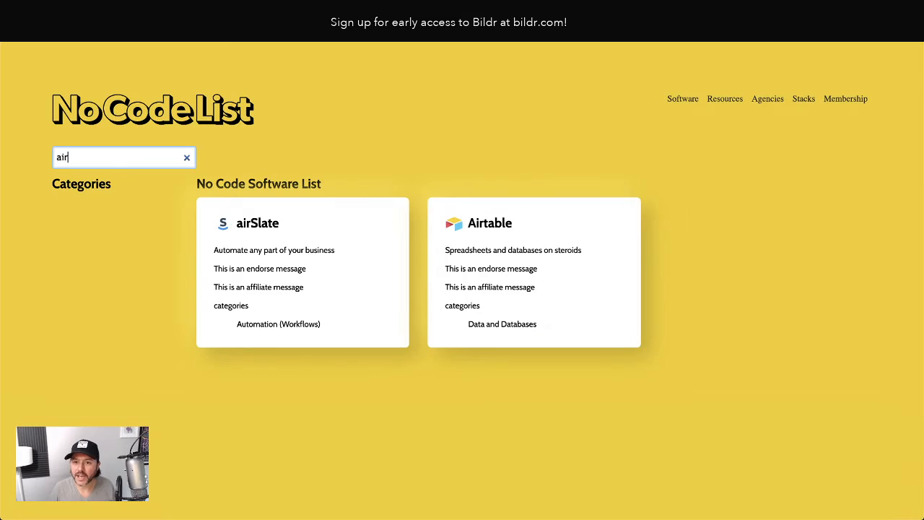
key("BackSpace")
key("BackSpace")
key("BackSpace")
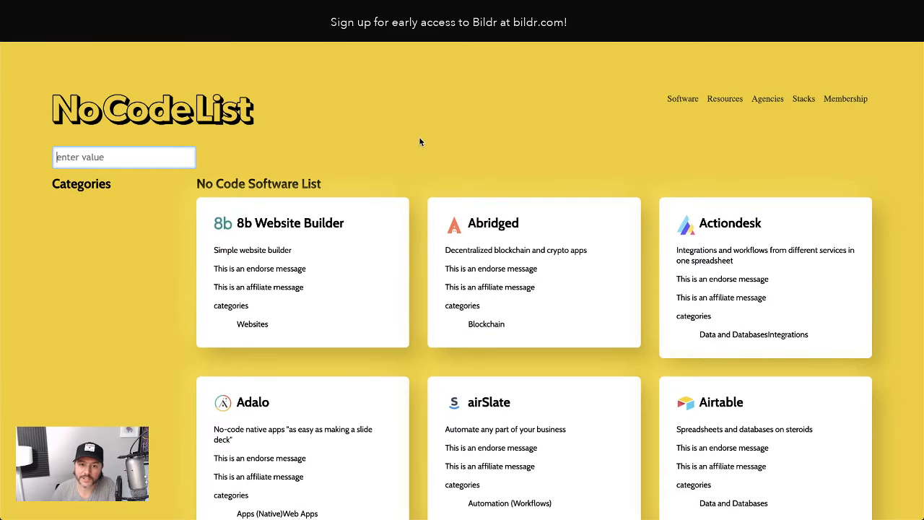
Enter test and then asdf in the search field, clearing each with the field's clear control
type("test")
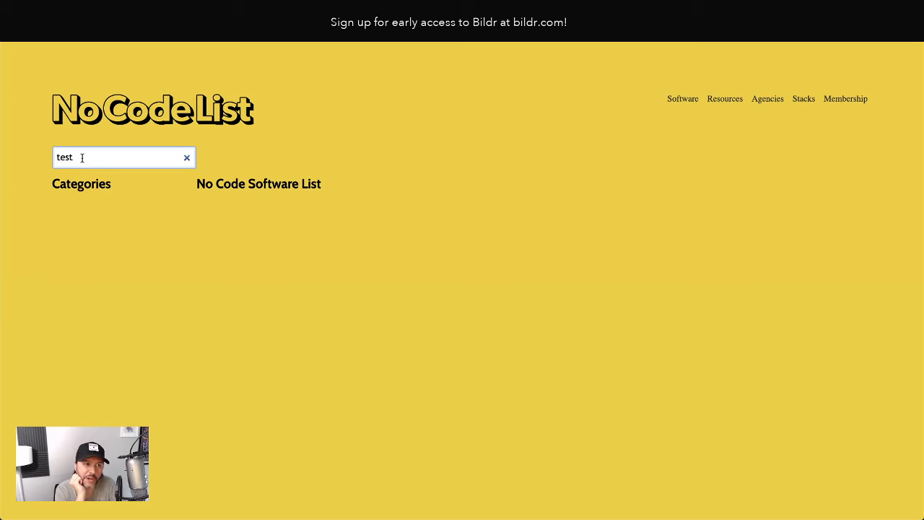
left_click(186, 158)
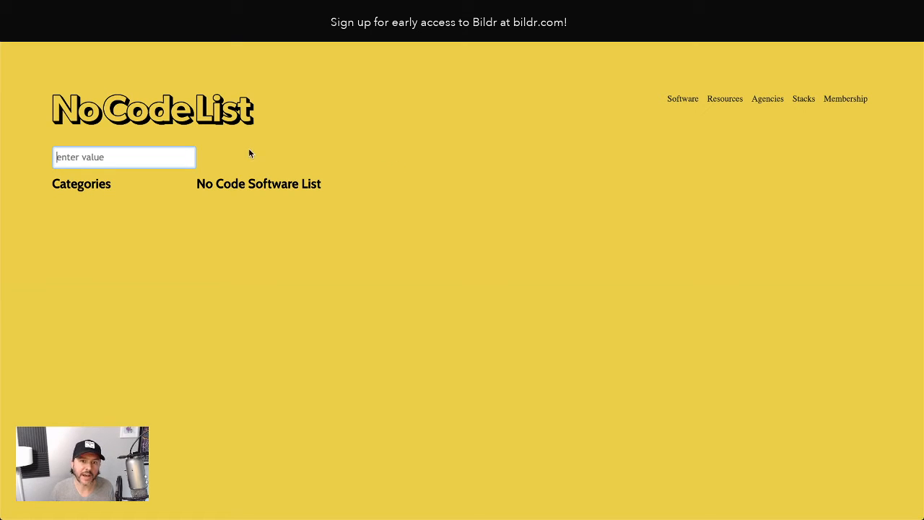
type("asdf")
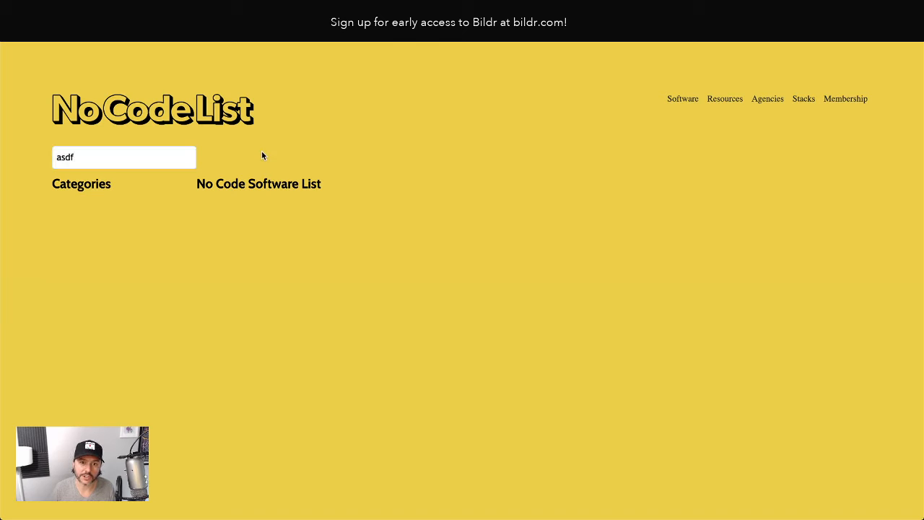
left_click(186, 157)
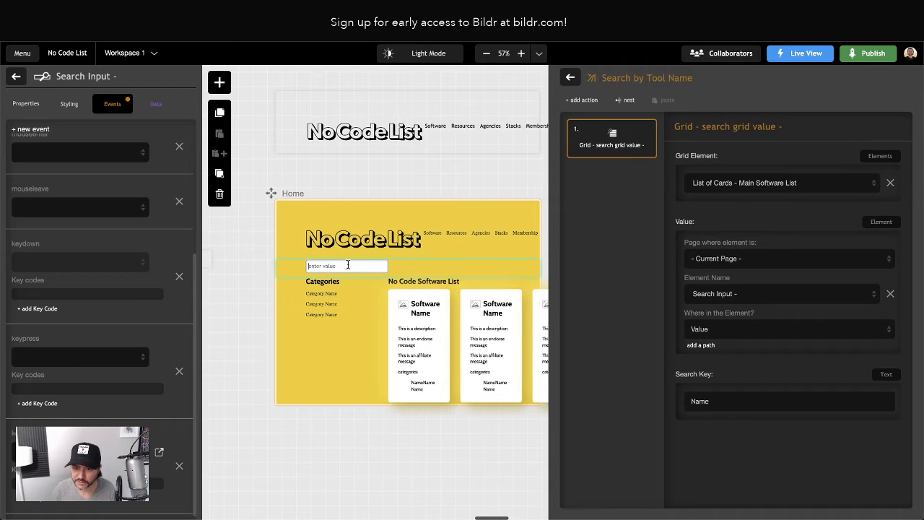
Add a new search event to the Search Input's events
scroll(108, 376, "up", 5)
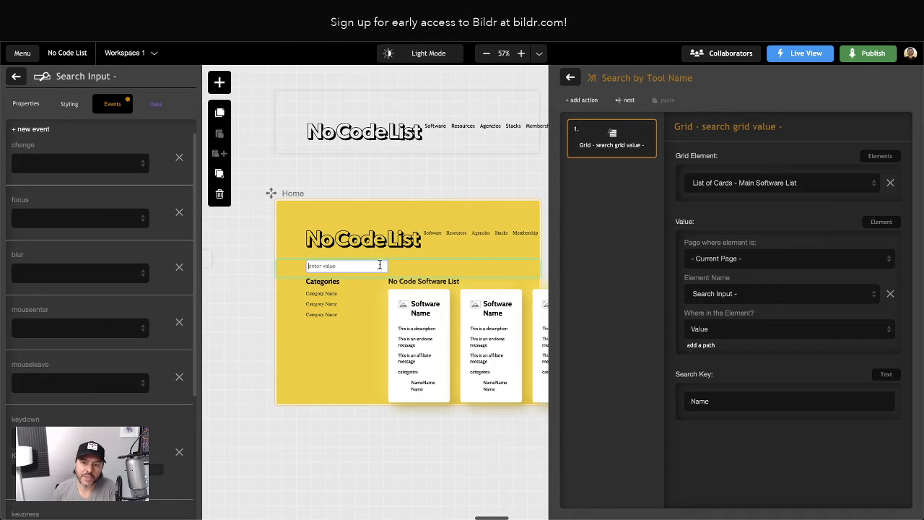
scroll(101, 373, "down", 3)
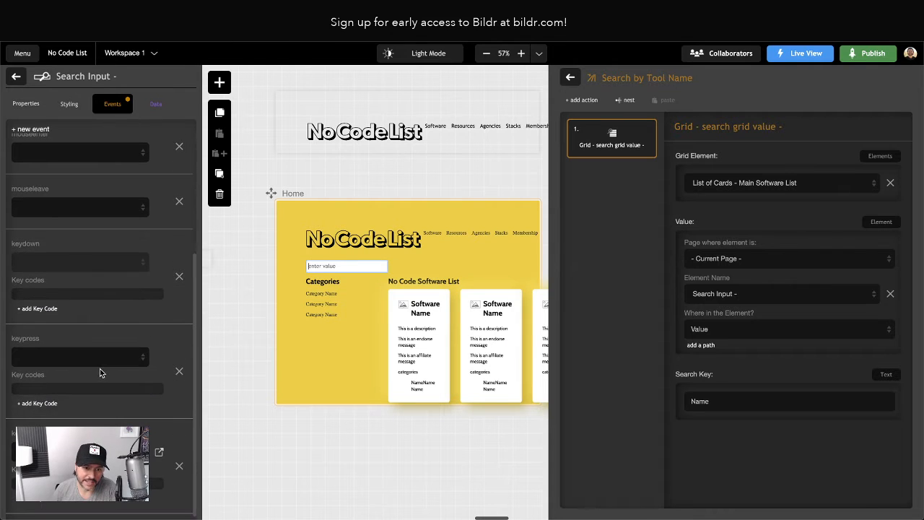
scroll(72, 245, "up", 3)
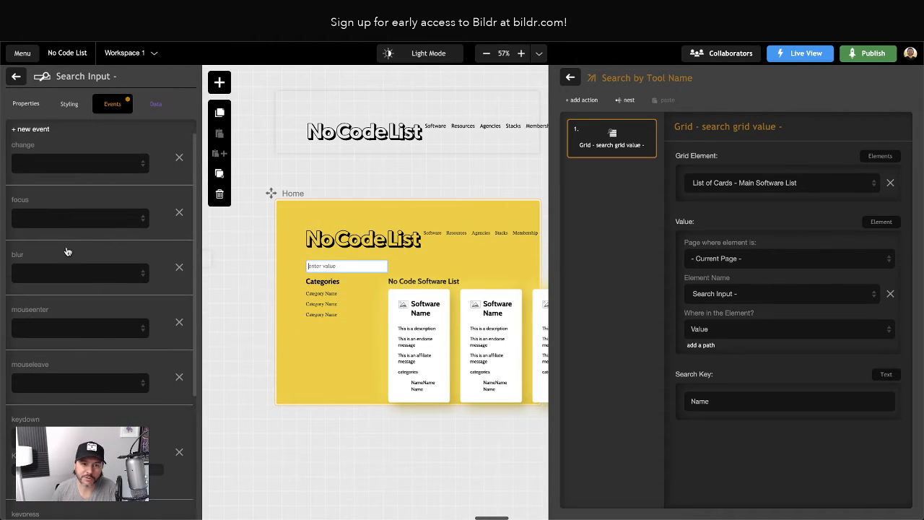
left_click(36, 132)
type("search")
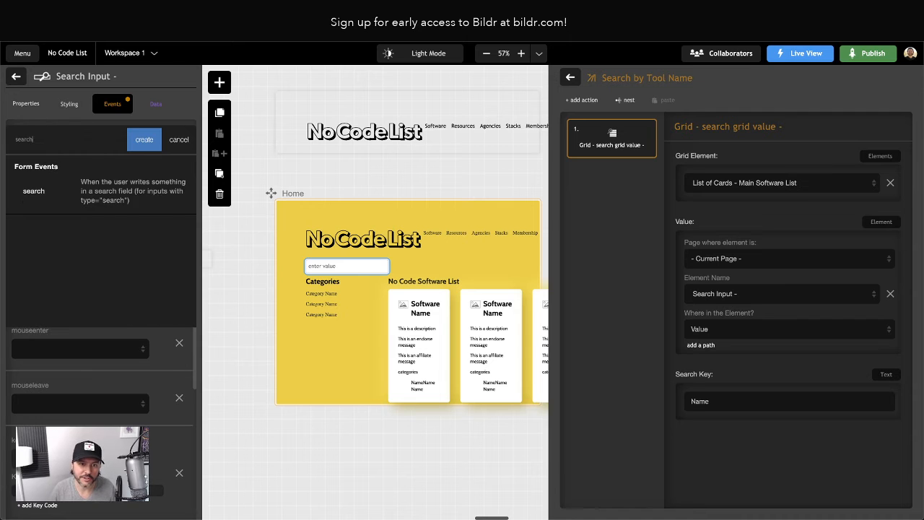
left_click(34, 202)
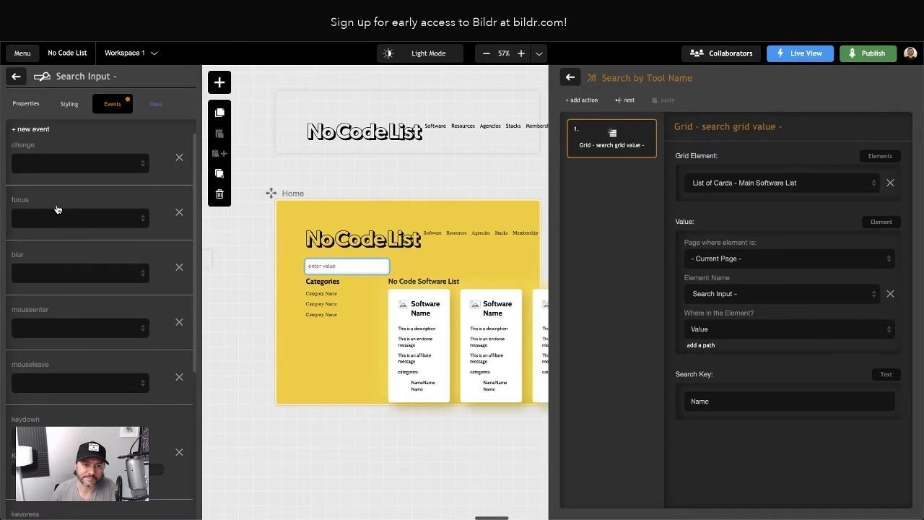
scroll(67, 240, "down", 3)
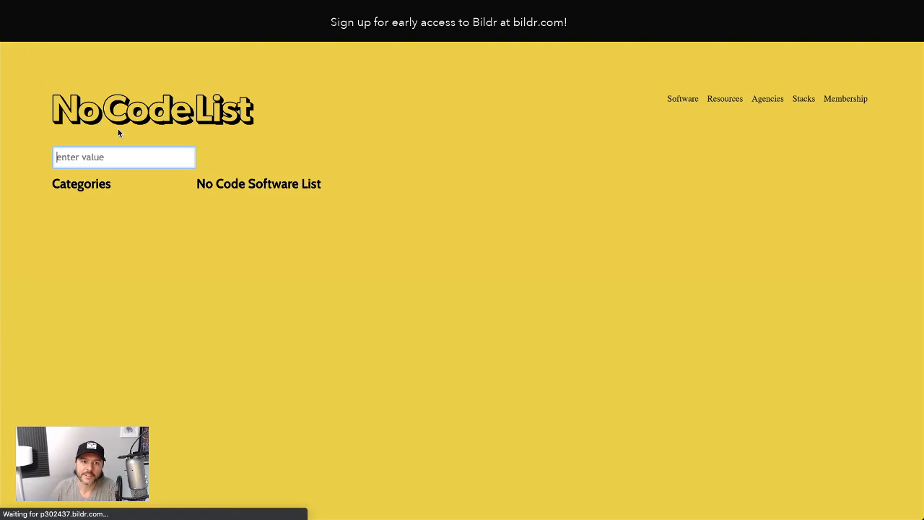
Test the live page by searching for abrid and clearing the field with its clear control
scroll(101, 179, "down", 2)
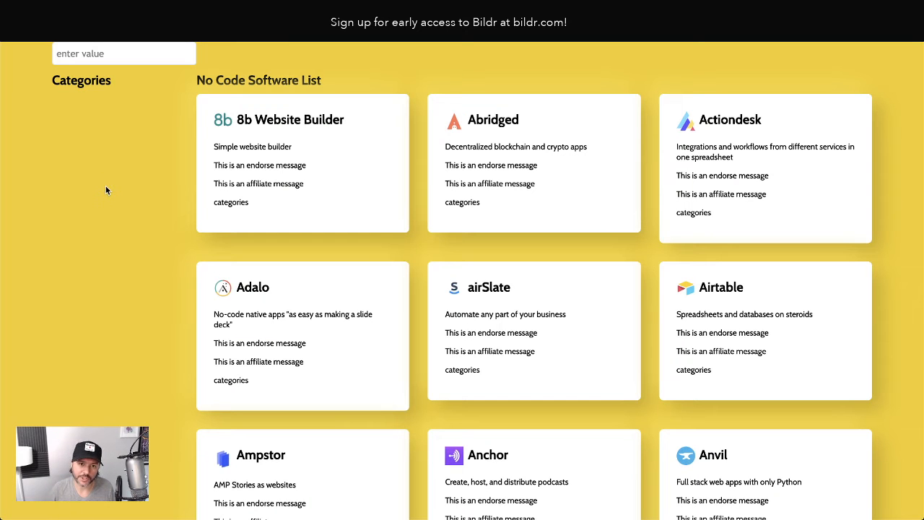
scroll(113, 202, "up", 2)
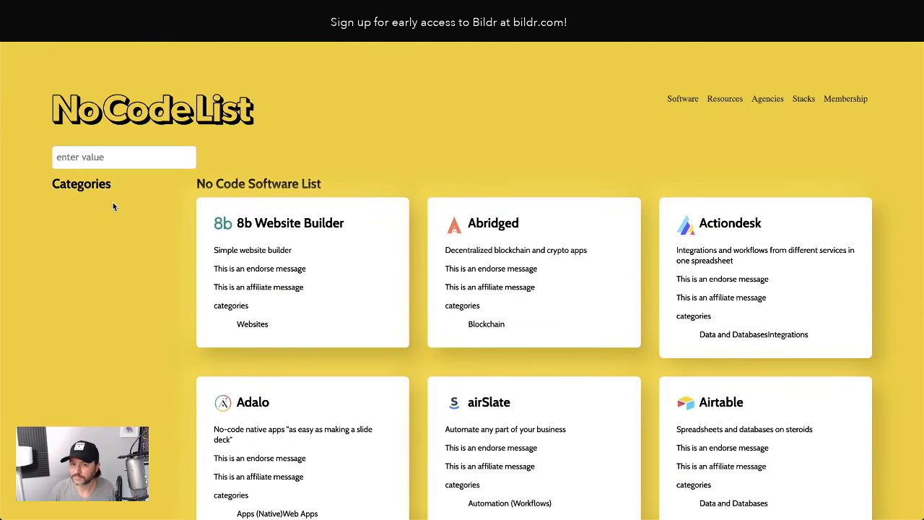
left_click(109, 157)
type("abrid")
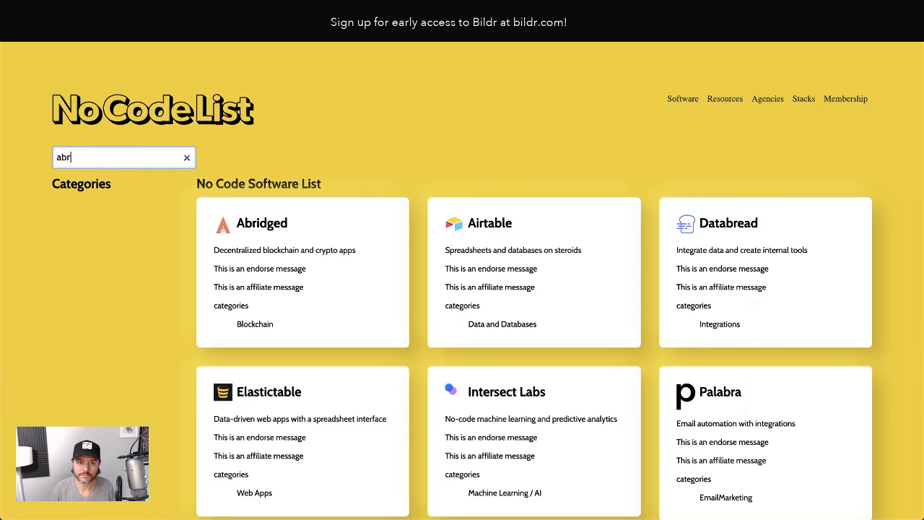
left_click(186, 159)
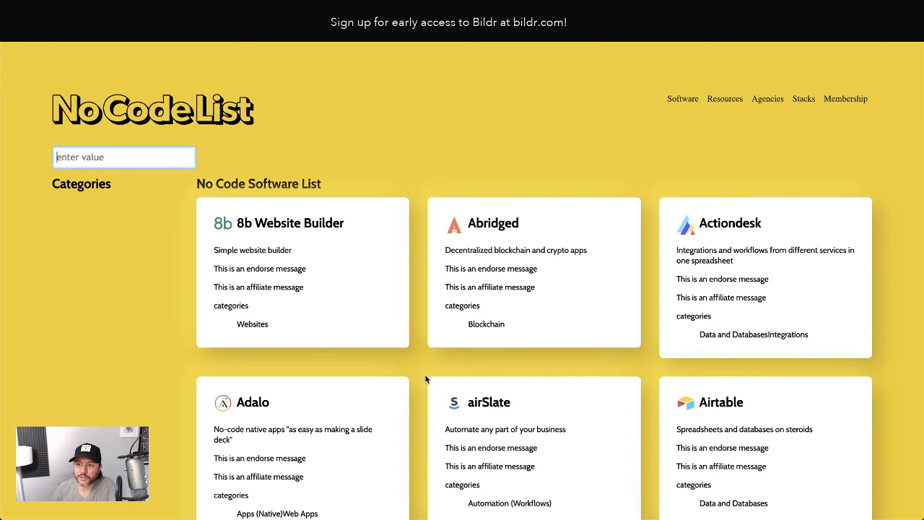
scroll(424, 378, "down", 2)
scroll(424, 378, "up", 1)
scroll(425, 379, "up", 1)
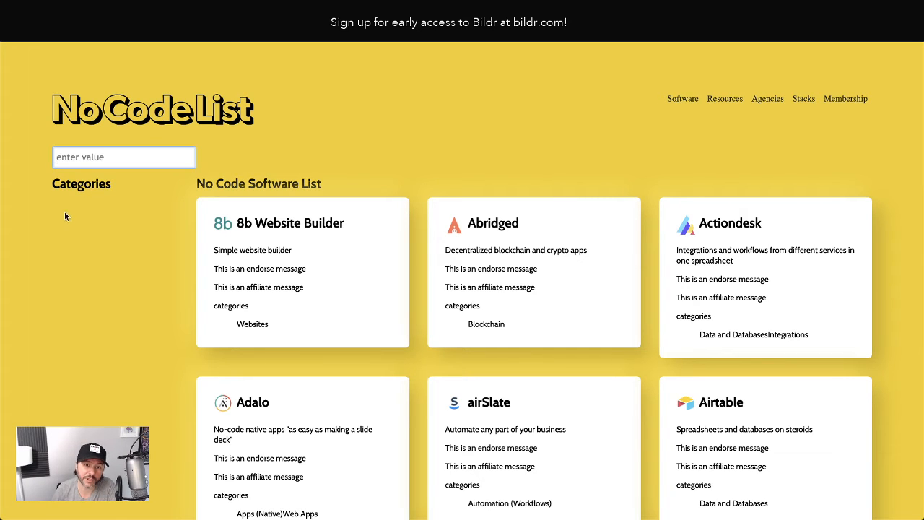
left_click(69, 236)
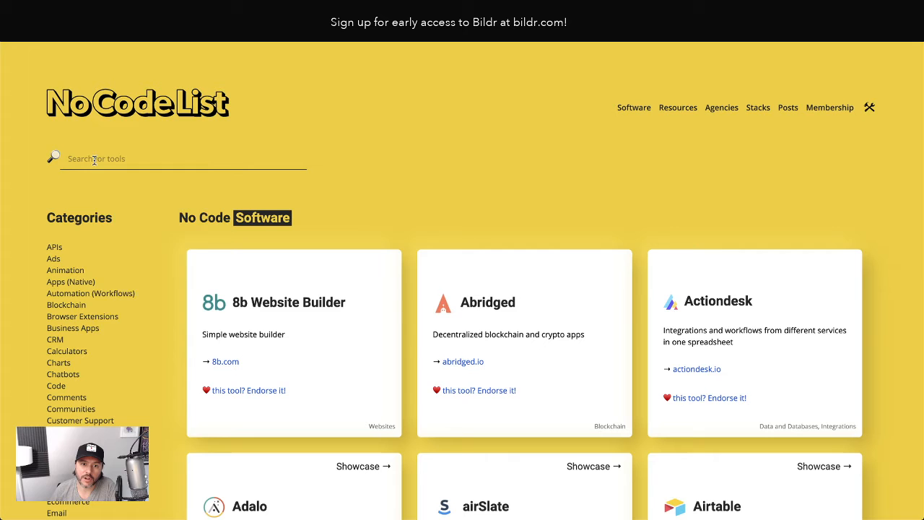
Inspect the original No Code List site's search field and examine its HTML and CSS styles
right_click(94, 160)
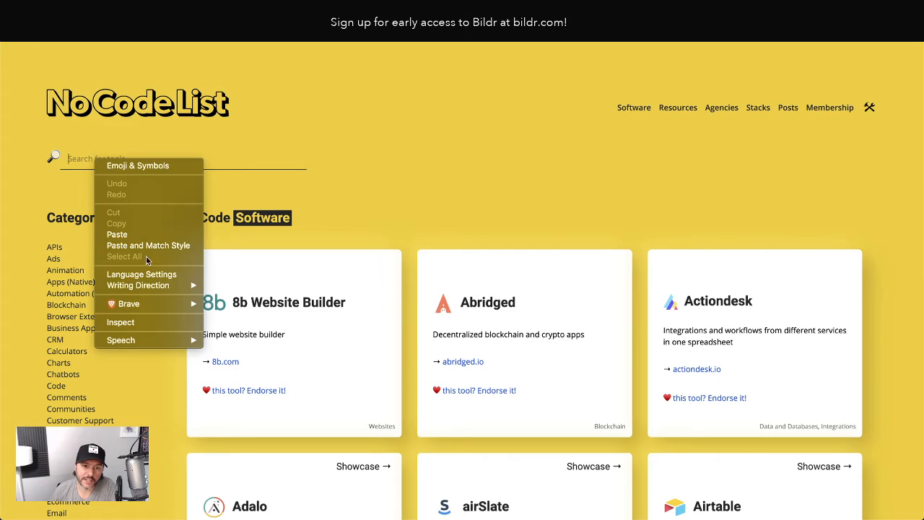
left_click(146, 322)
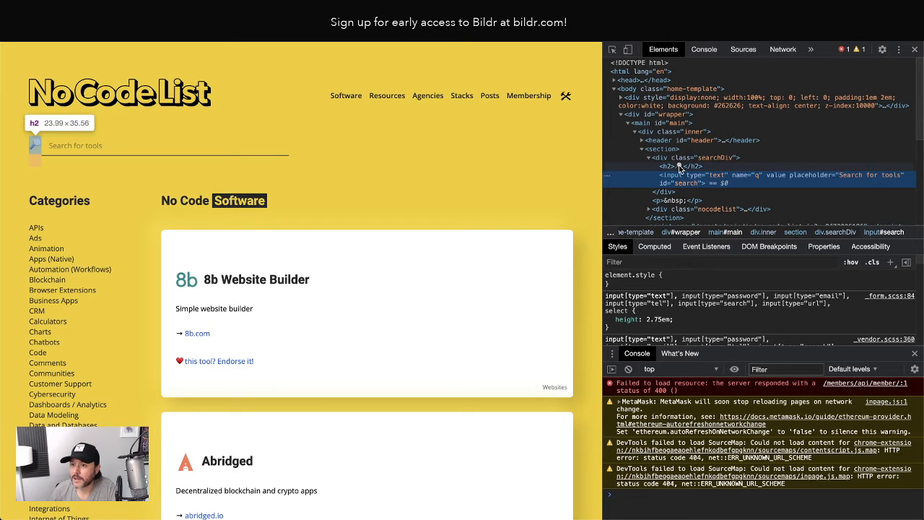
scroll(693, 159, "down", 1)
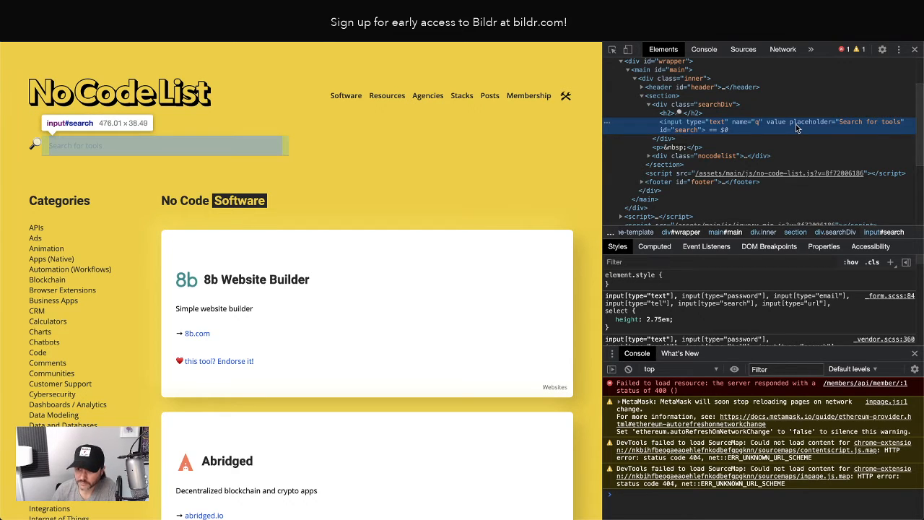
scroll(754, 326, "down", 5)
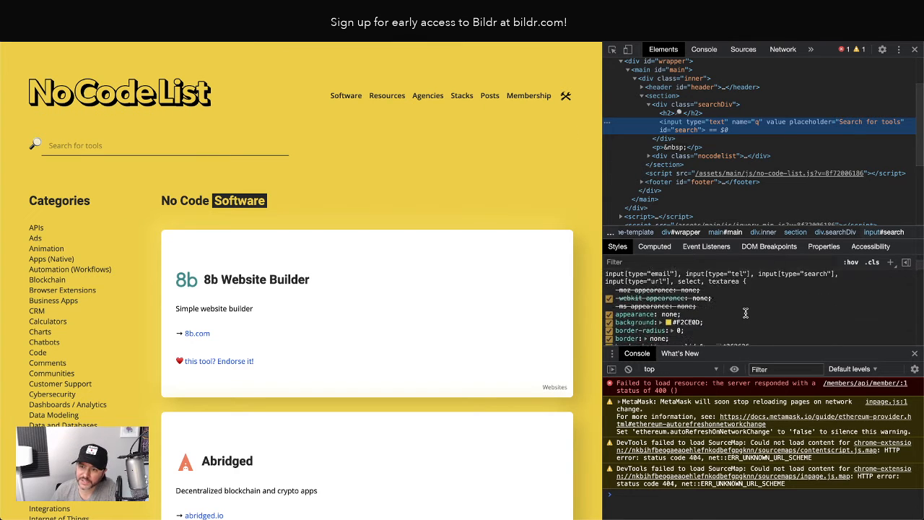
scroll(746, 316, "down", 2)
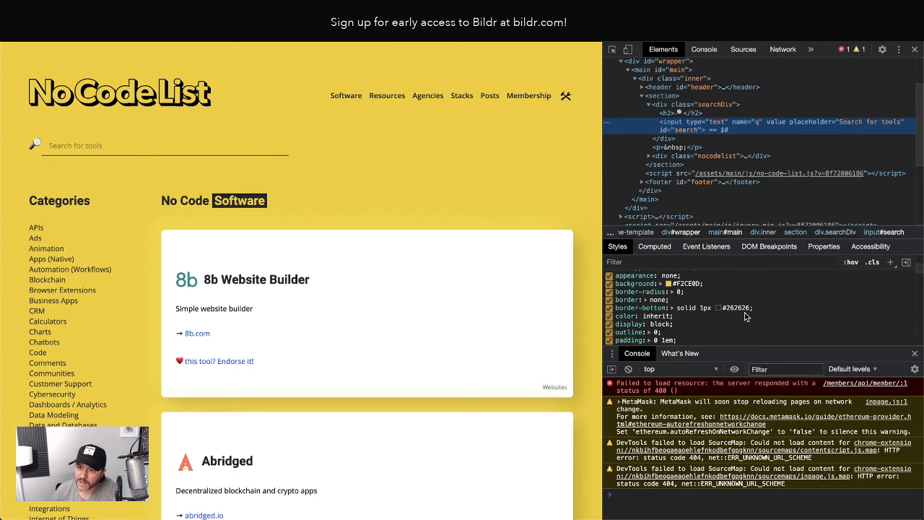
scroll(745, 316, "down", 1)
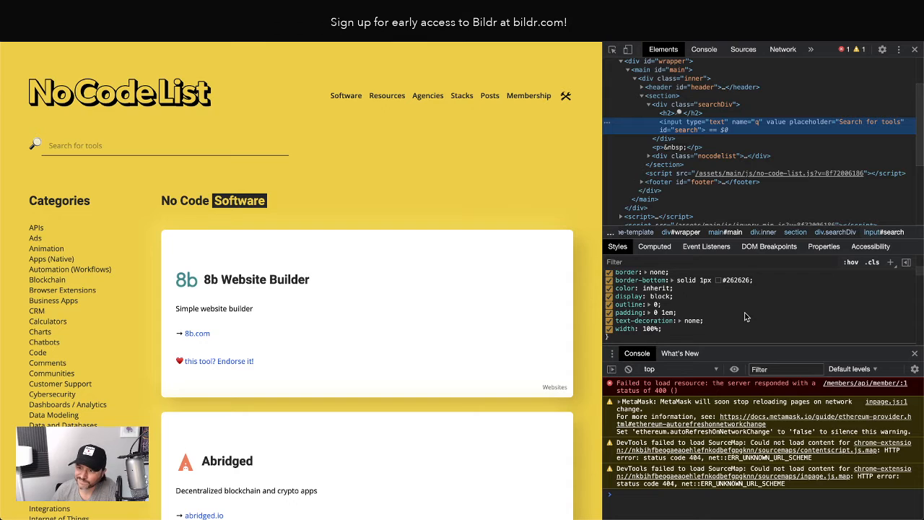
scroll(712, 302, "down", 1)
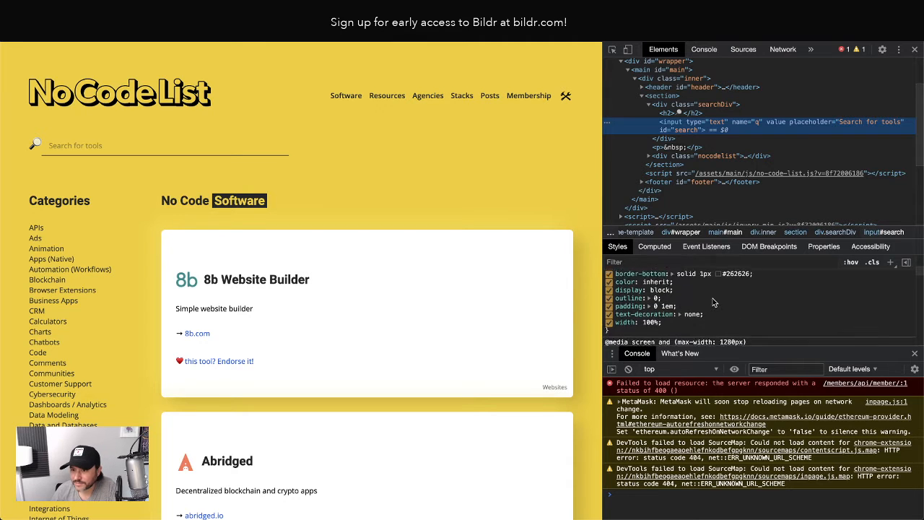
Examine the CSS style rules of the original site's search input in the developer tools
scroll(713, 302, "down", 1)
scroll(712, 302, "up", 2)
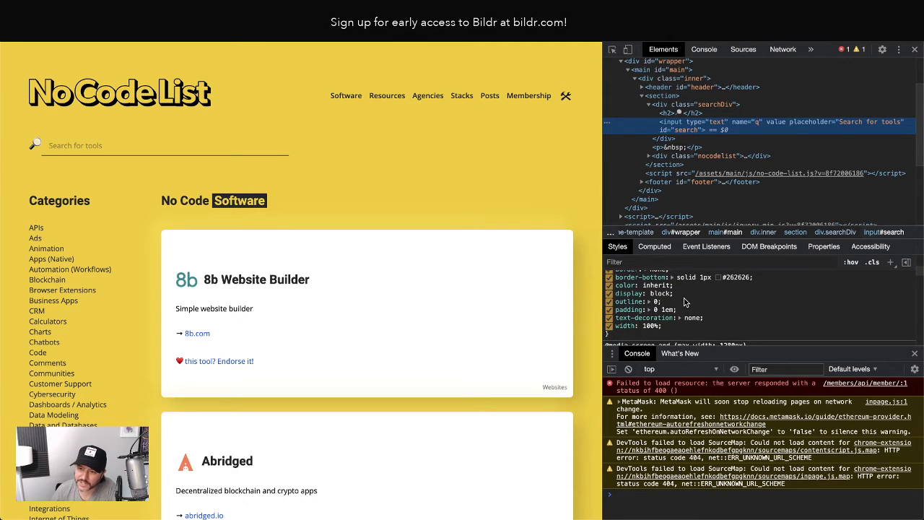
scroll(685, 300, "up", 3)
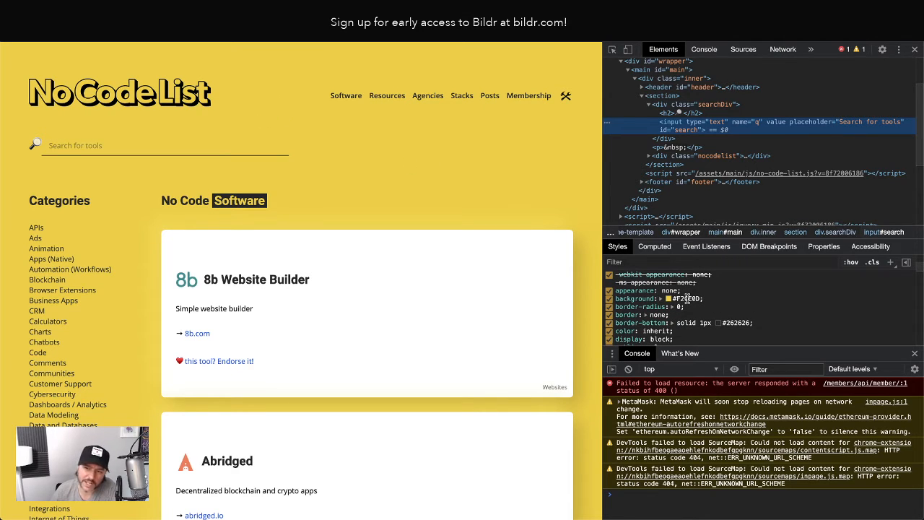
scroll(690, 308, "up", 1)
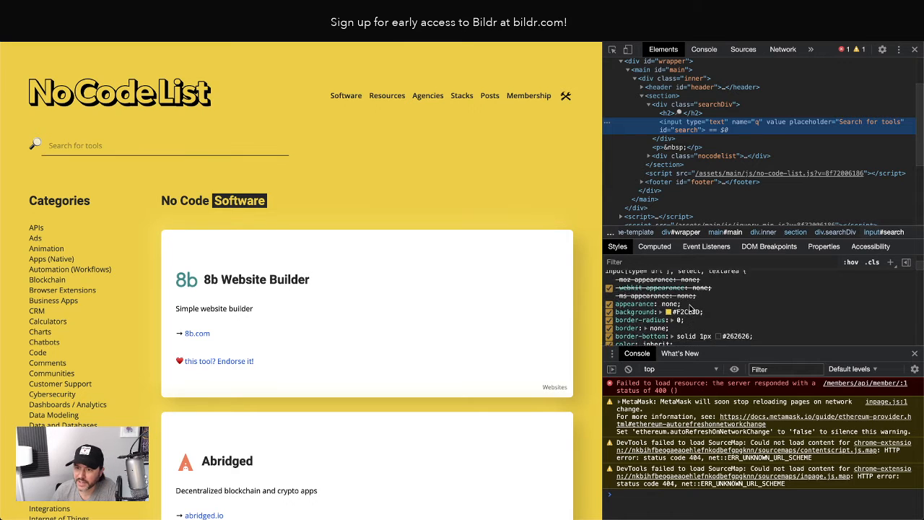
scroll(690, 308, "down", 1)
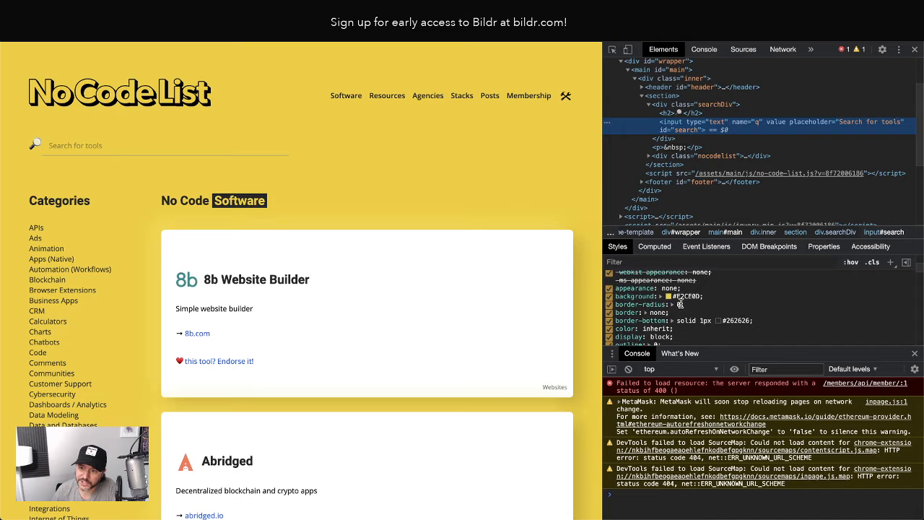
left_click(680, 320)
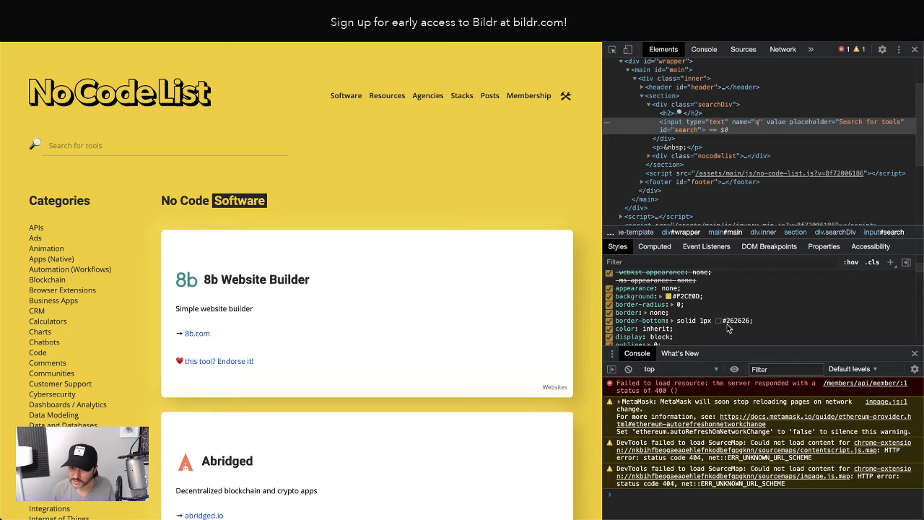
scroll(635, 303, "down", 2)
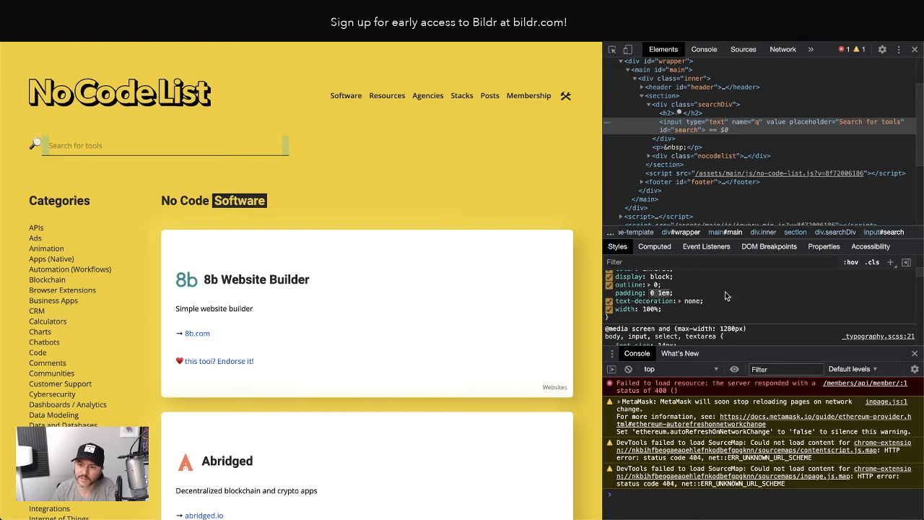
left_click(751, 300)
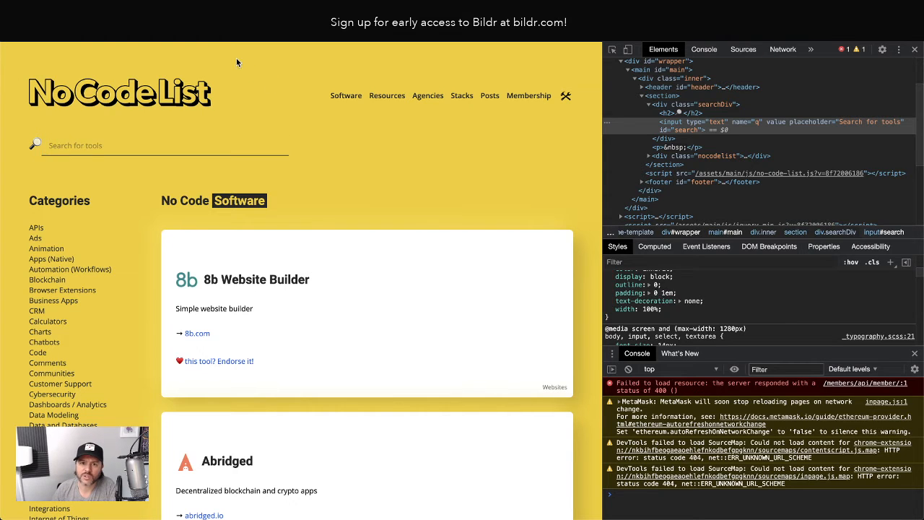
Review the Search Input's current Input primary style class properties, including its hover state, in the builder
left_click(173, 10)
left_click(101, 162)
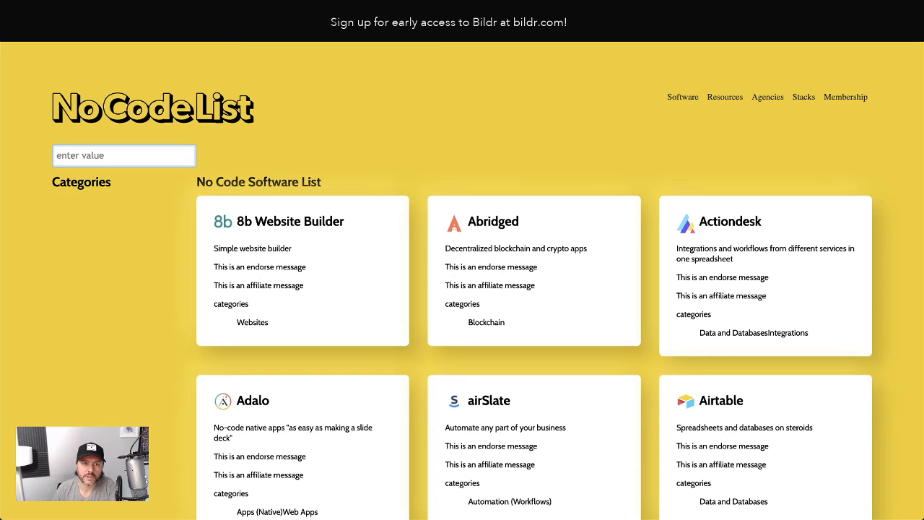
left_click(94, 10)
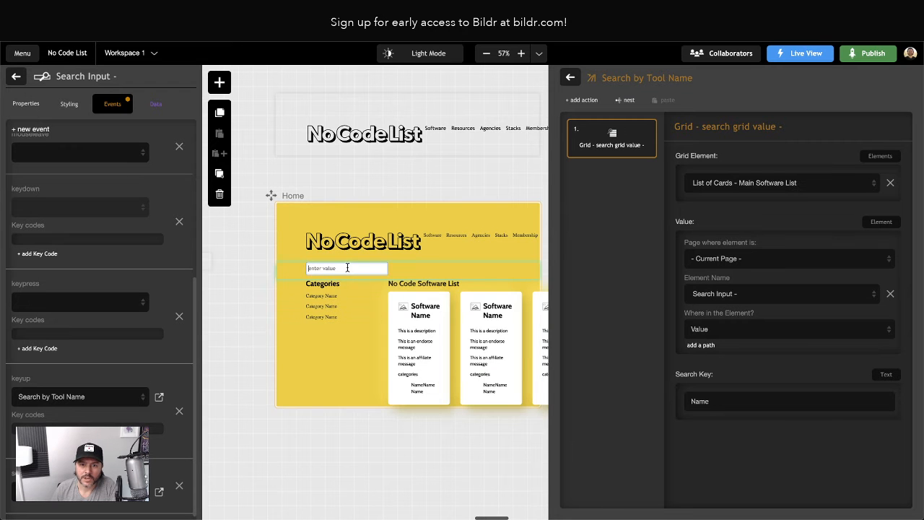
left_click(26, 103)
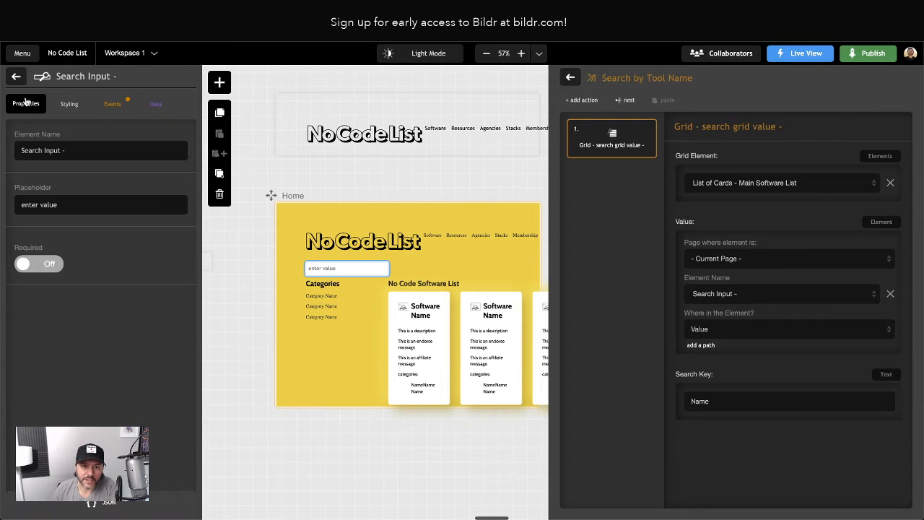
left_click(68, 105)
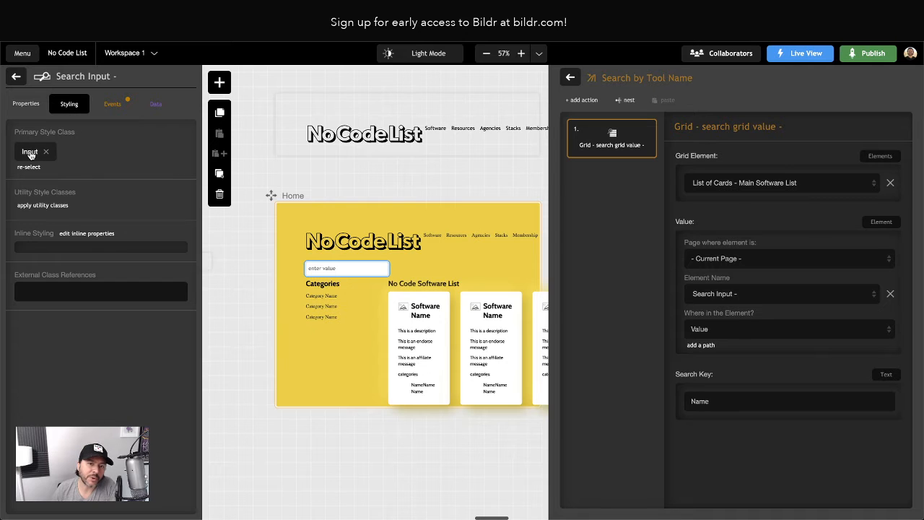
left_click(29, 153)
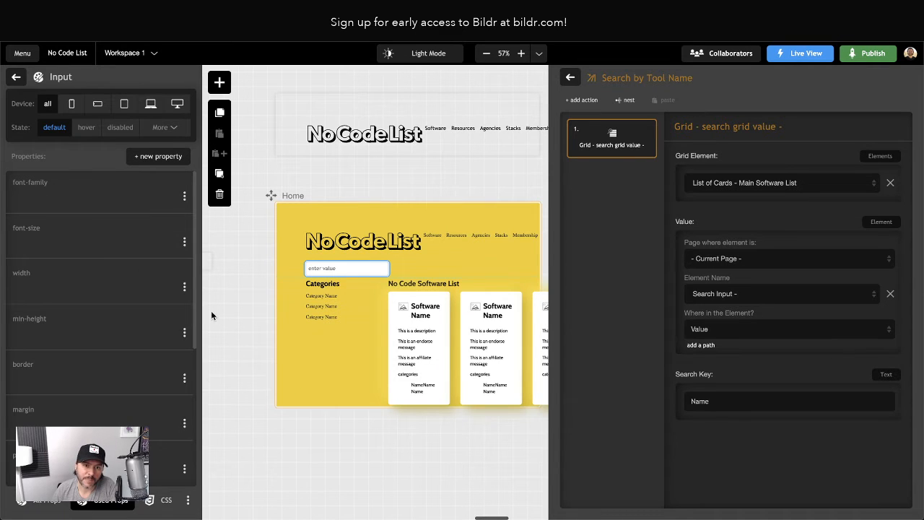
scroll(116, 249, "down", 2)
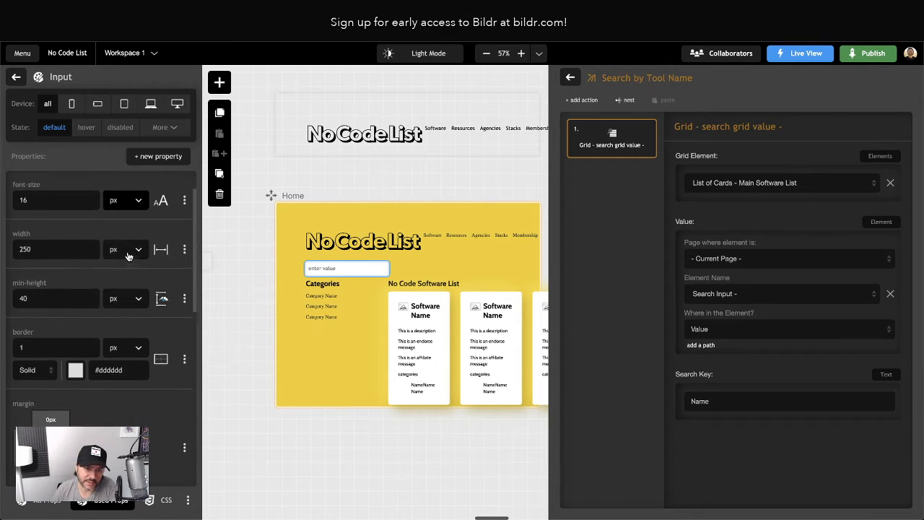
scroll(36, 252, "down", 1)
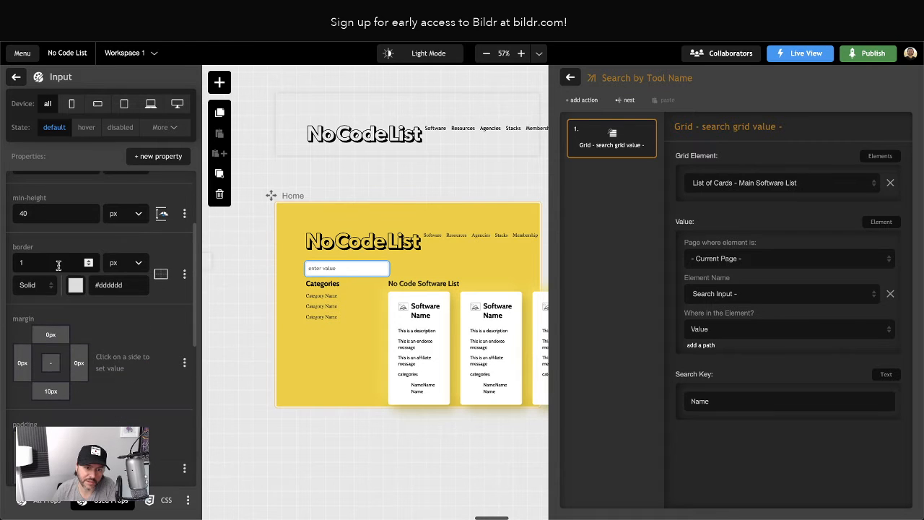
scroll(54, 237, "down", 3)
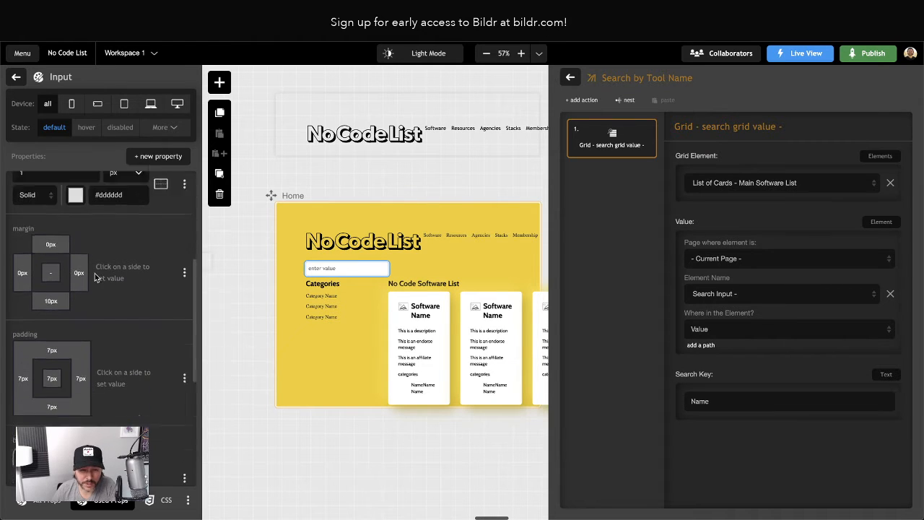
left_click(86, 129)
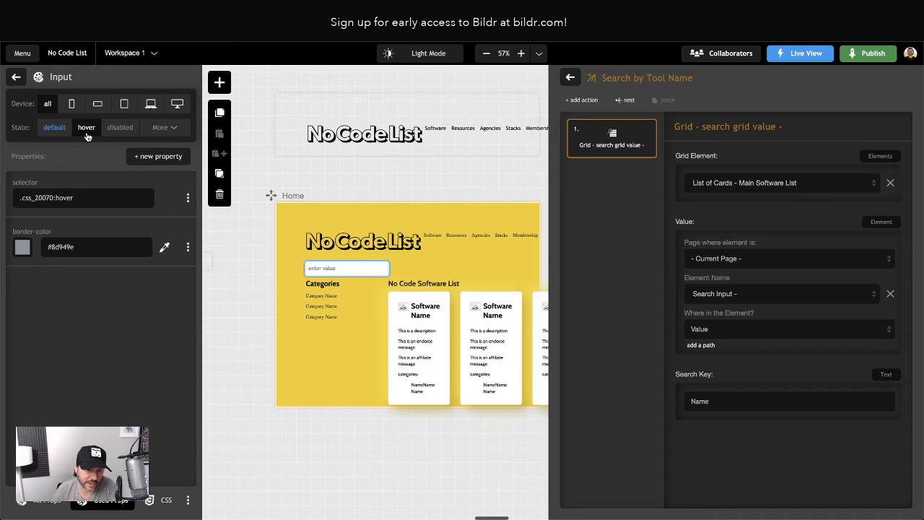
left_click(54, 127)
scroll(128, 323, "down", 1)
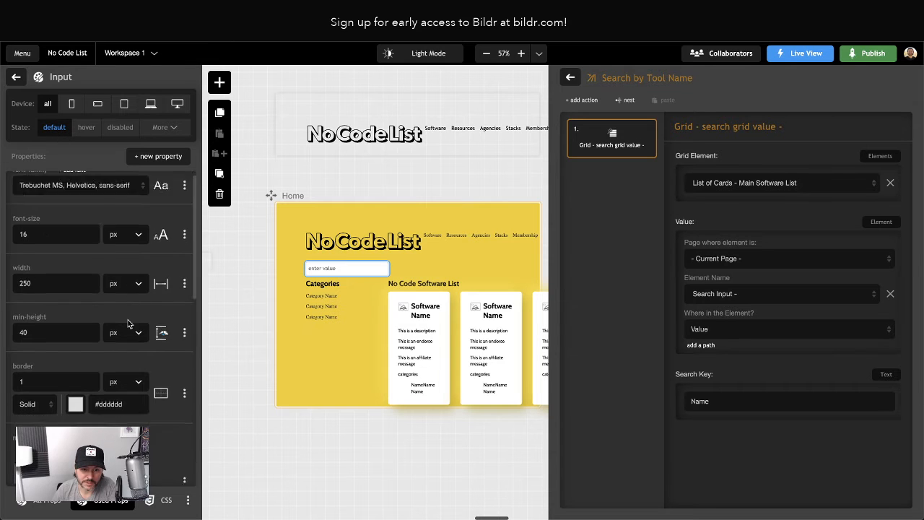
scroll(128, 323, "down", 5)
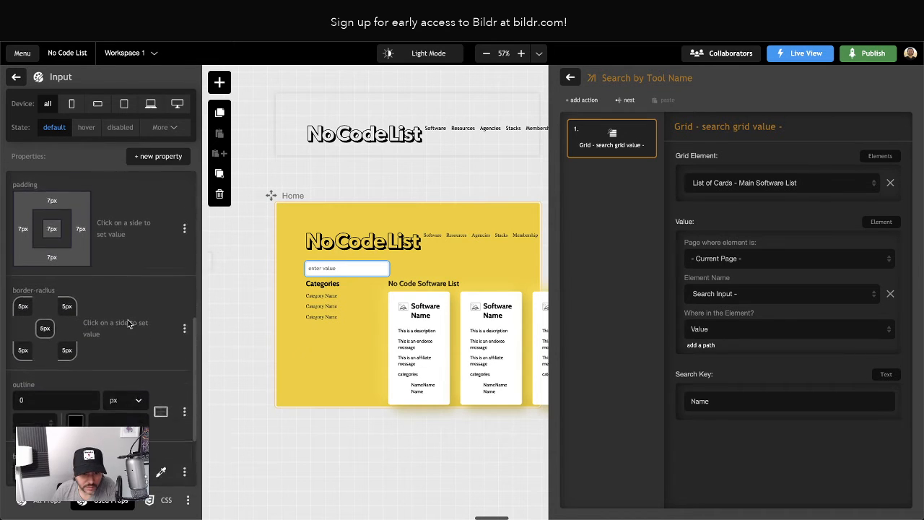
scroll(128, 323, "down", 3)
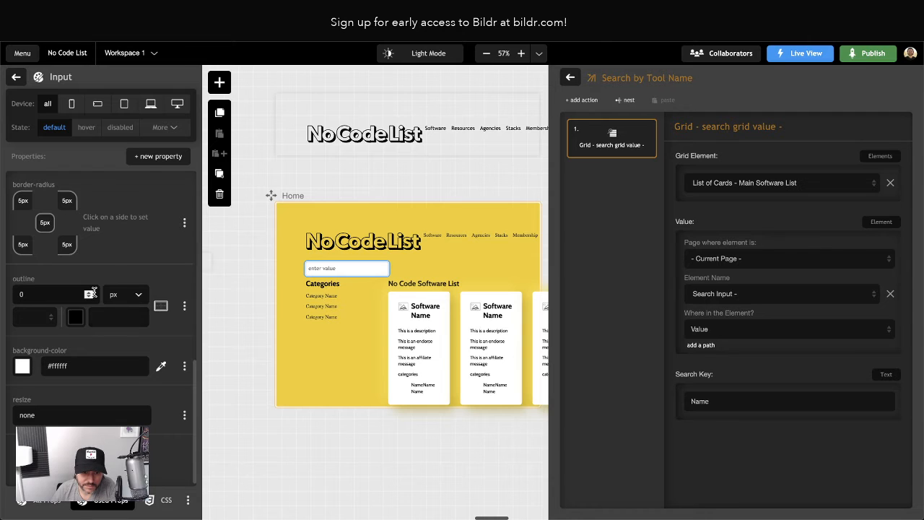
scroll(93, 291, "up", 8)
scroll(101, 188, "right", 2)
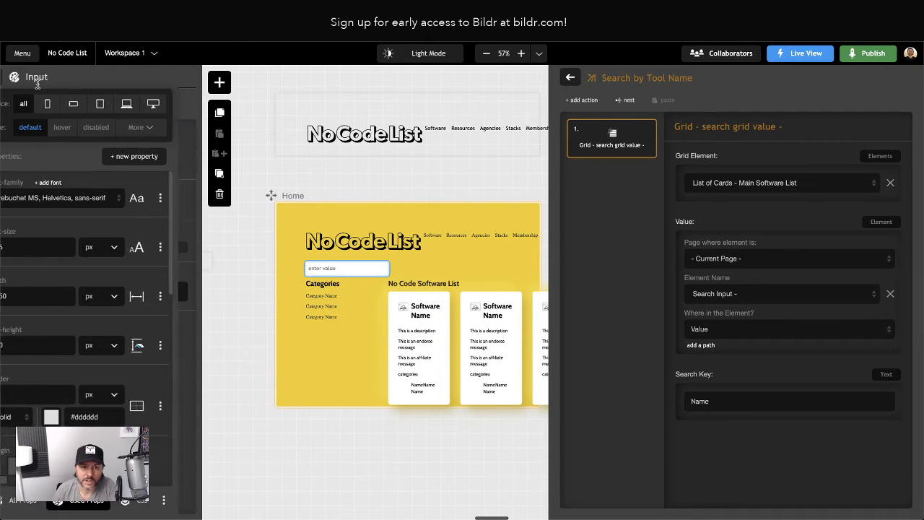
Create a new primary style class named Input - Search and apply it to the Search Input
left_click(37, 83)
left_click(25, 147)
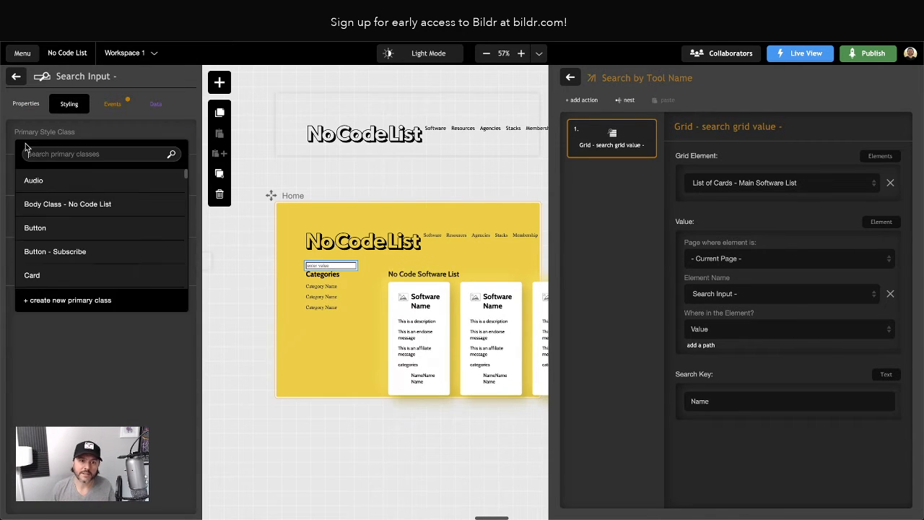
type("S")
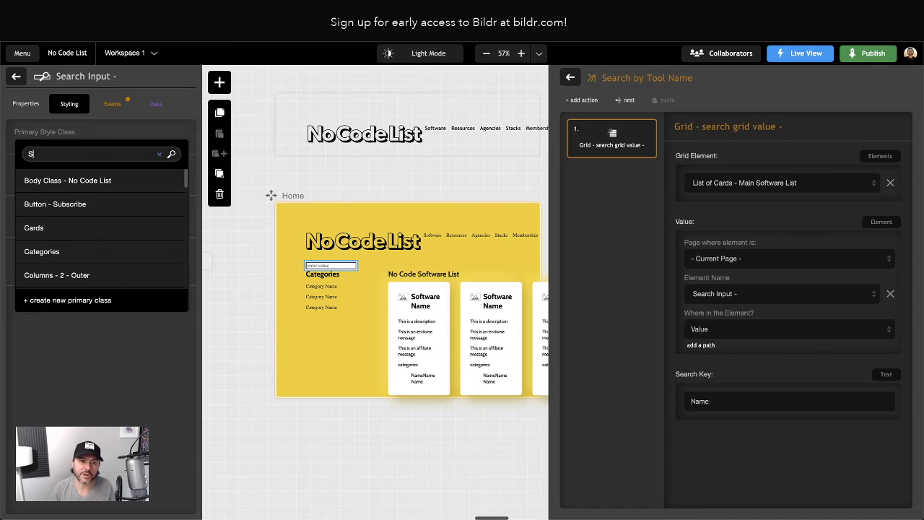
left_click(65, 308)
type("Sear")
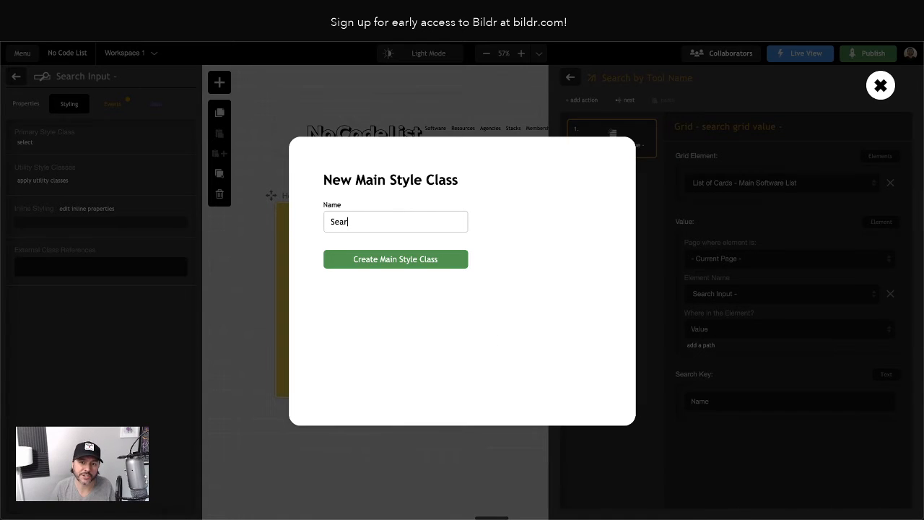
type("ch Input")
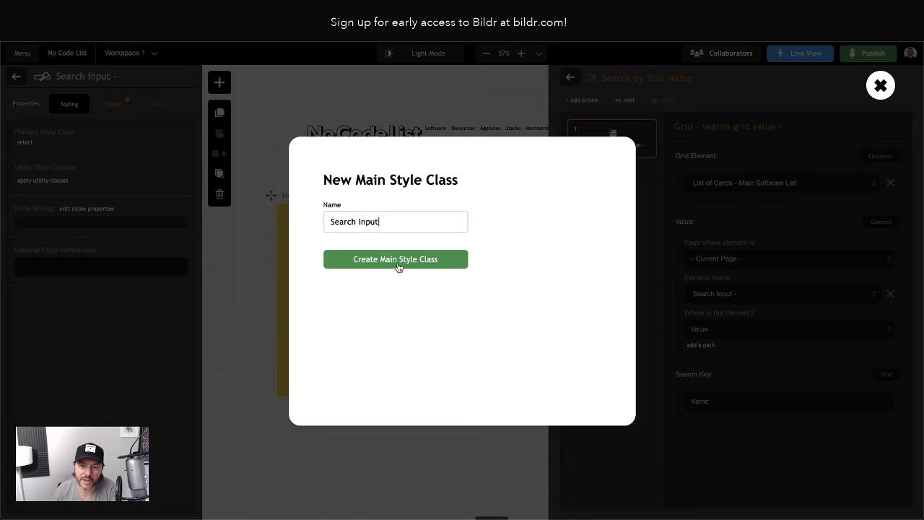
left_click_drag(360, 223, 326, 222)
left_click(370, 223)
key("BackSpace")
left_click(385, 222)
type("- ")
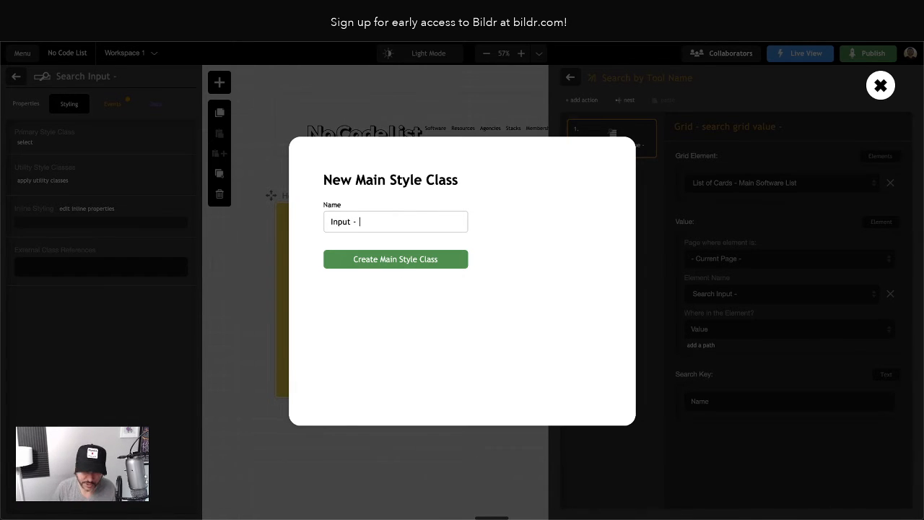
type("Search")
left_click(400, 260)
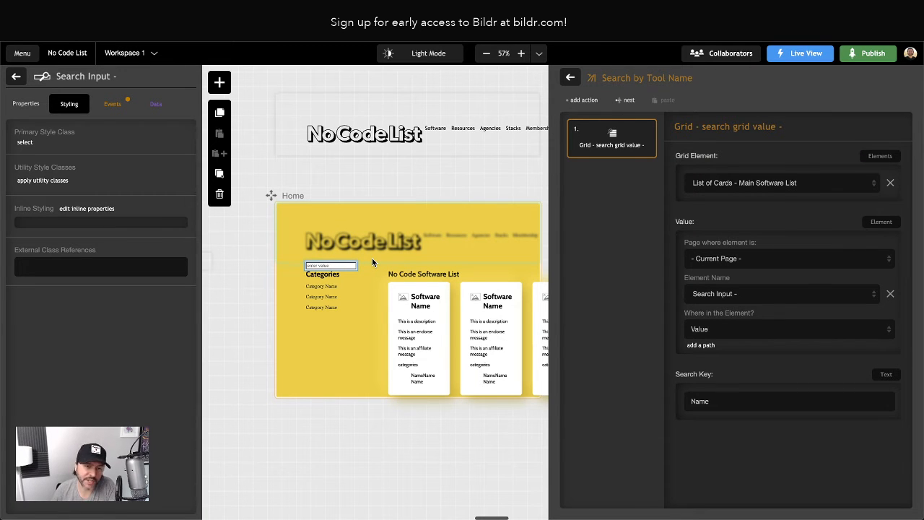
left_click(325, 264)
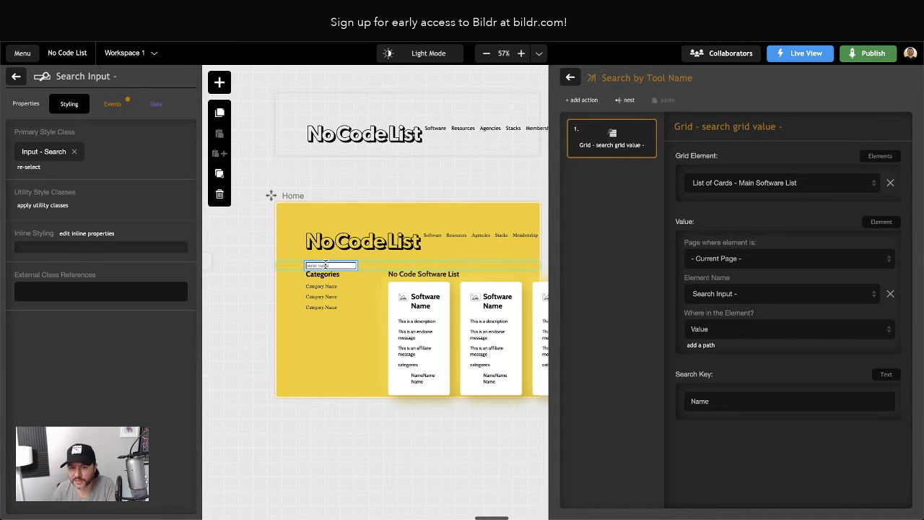
Try to add a border property to the Input - Search style class
left_click(54, 150)
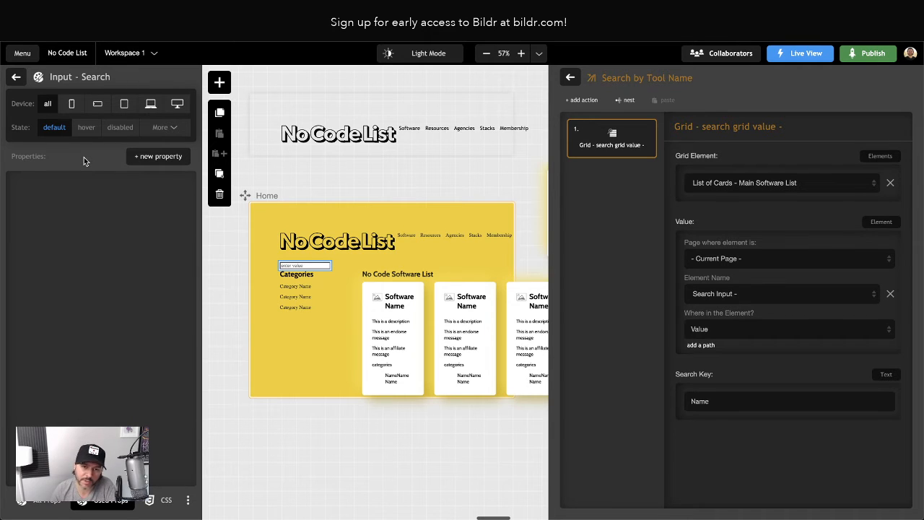
left_click(147, 158)
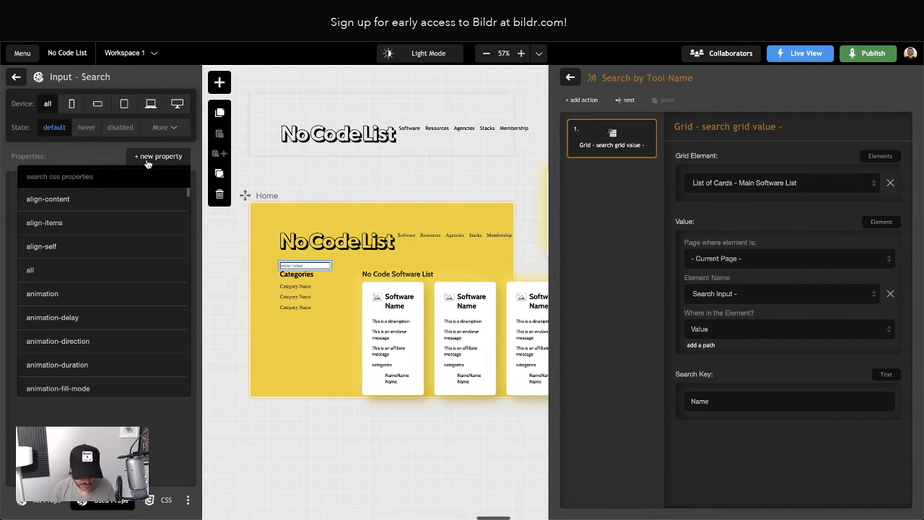
type("border")
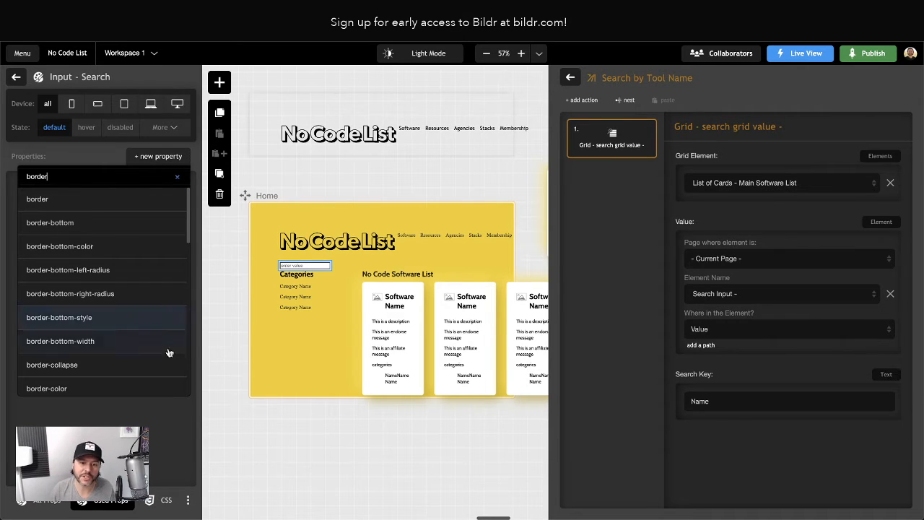
left_click(166, 414)
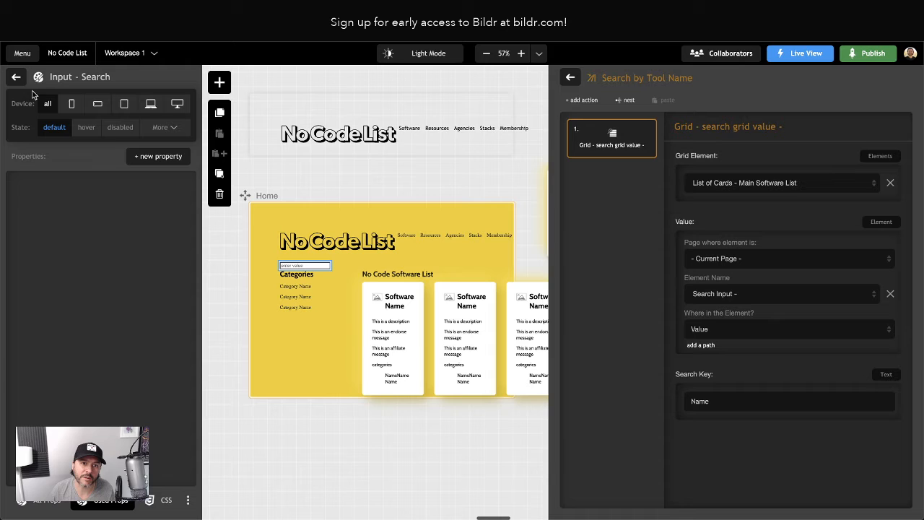
left_click(210, 305)
Reload the live page to check the search field's styling, then return to the builder
key("ctrl+Tab")
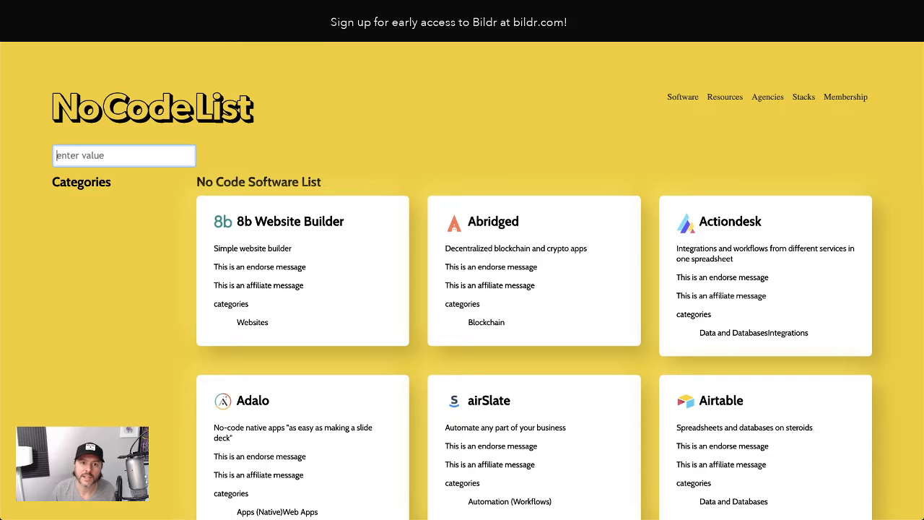
key("super+r")
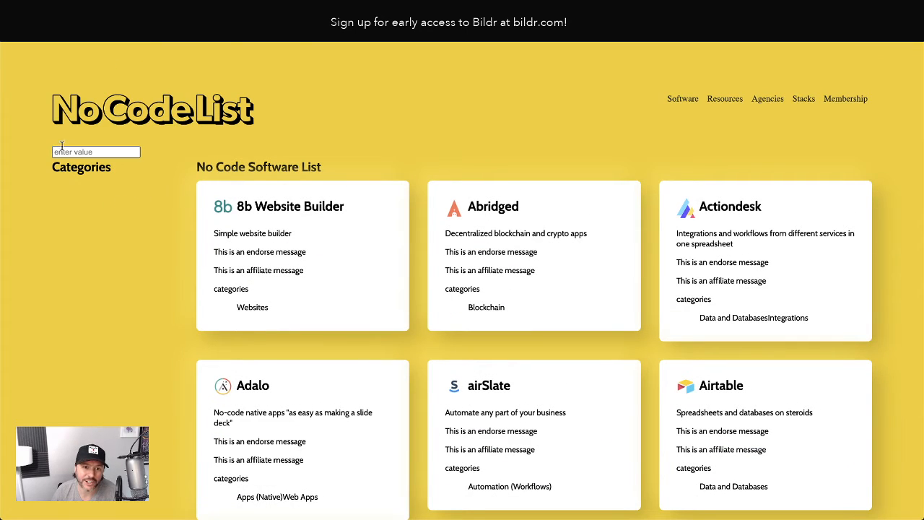
left_click(117, 147)
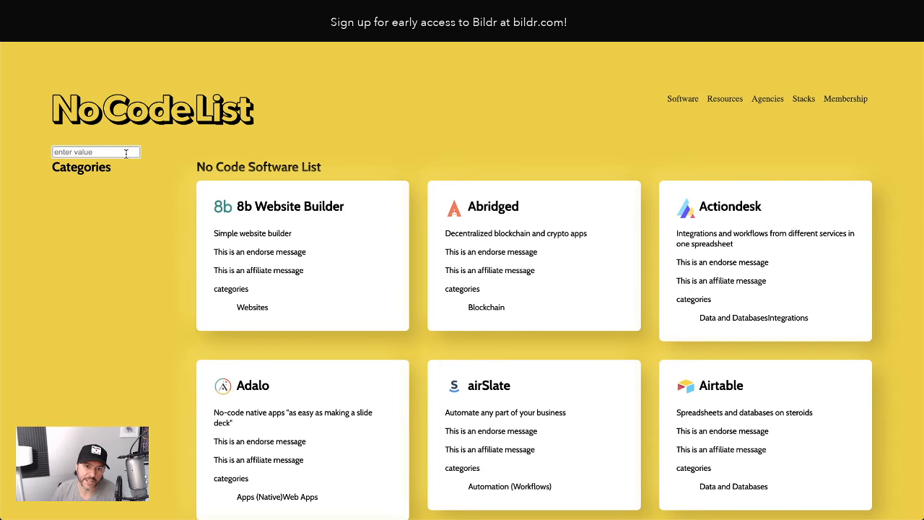
left_click(188, 8)
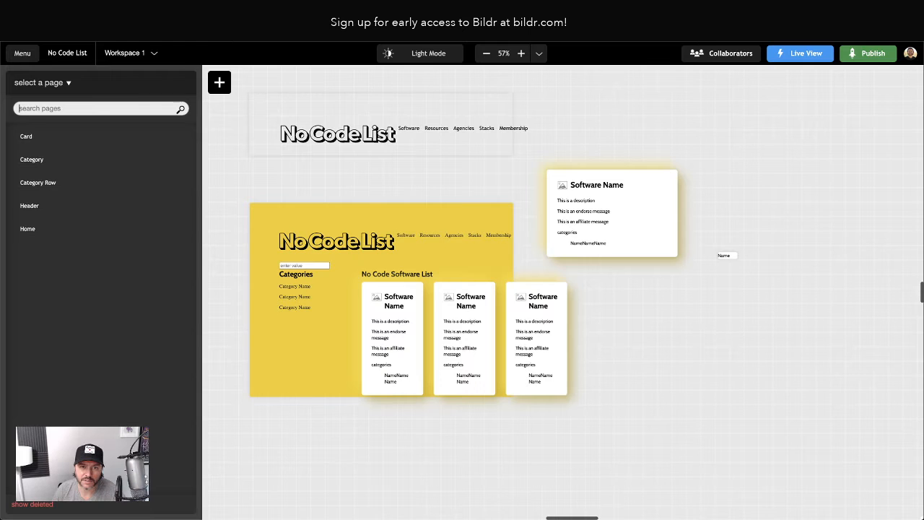
Open the Search Input's Input - Search style class and add a border property to it
left_click(299, 266)
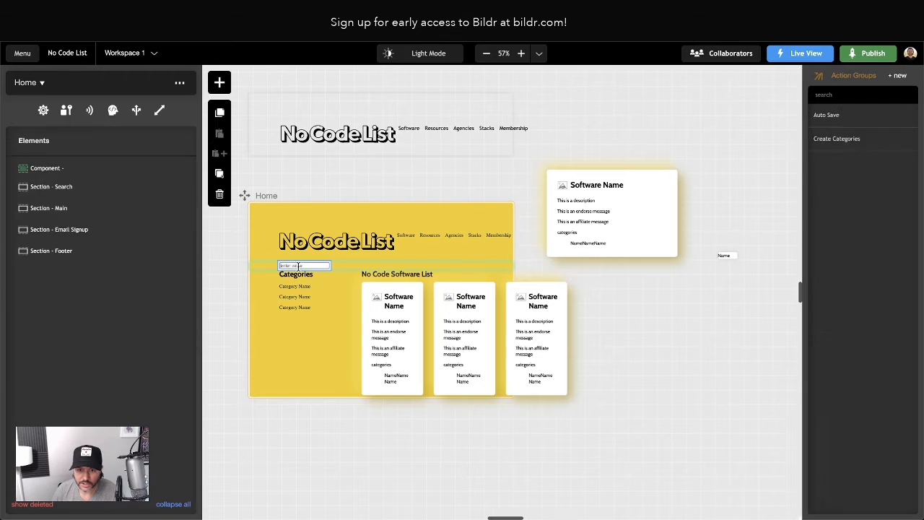
left_click(74, 234)
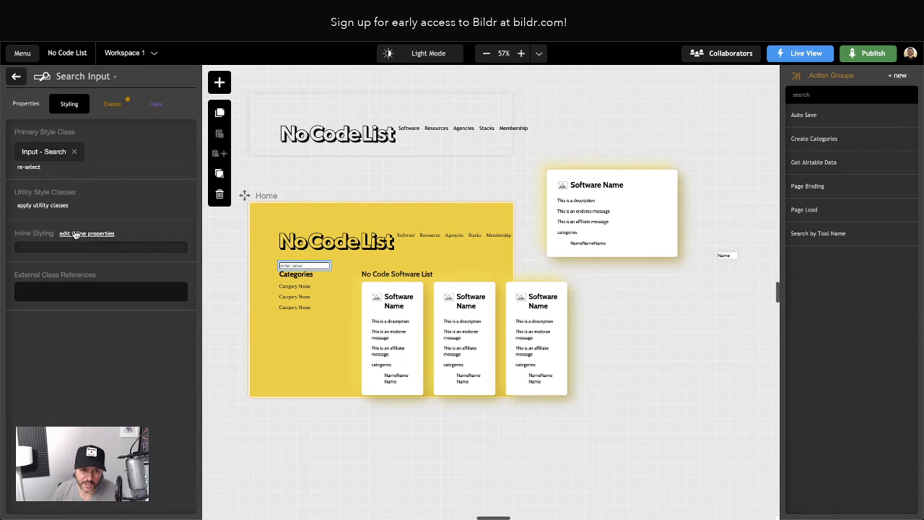
left_click(45, 151)
left_click(143, 157)
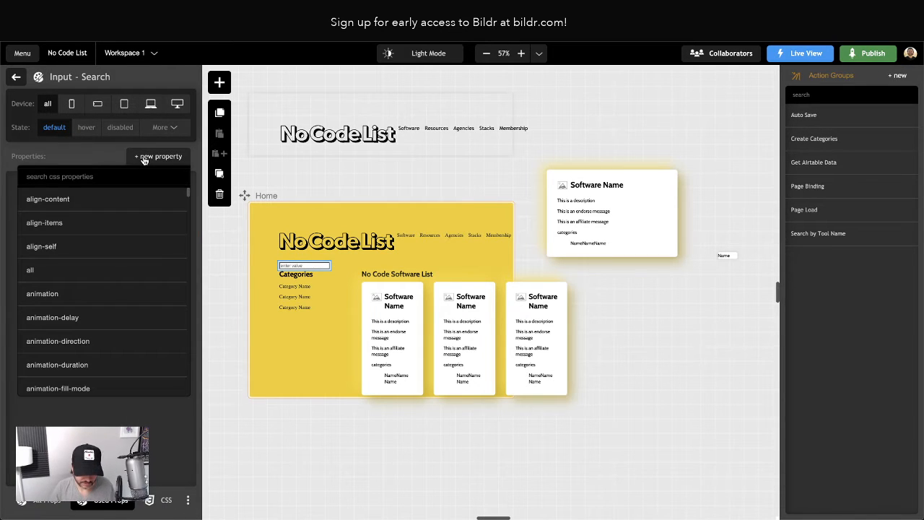
type("border")
key("Return")
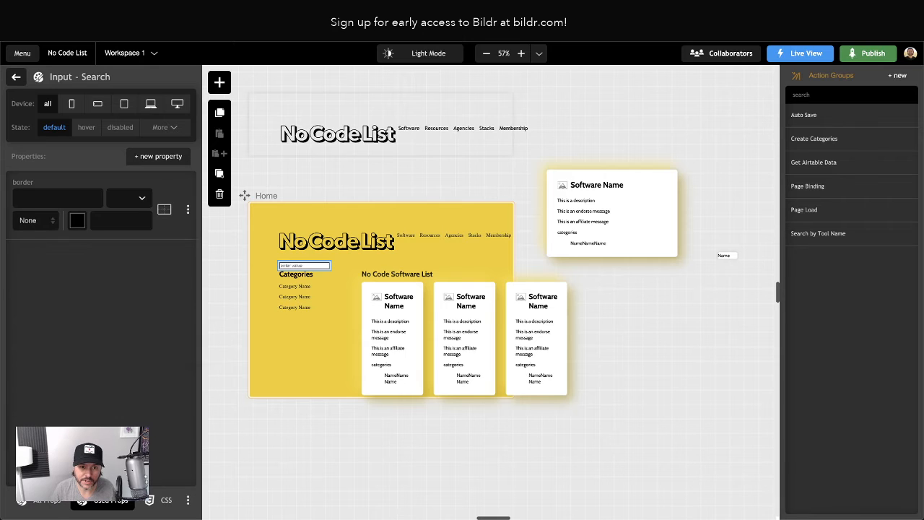
Add outline and background properties to the Input - Search style class
left_click(156, 156)
type("outline")
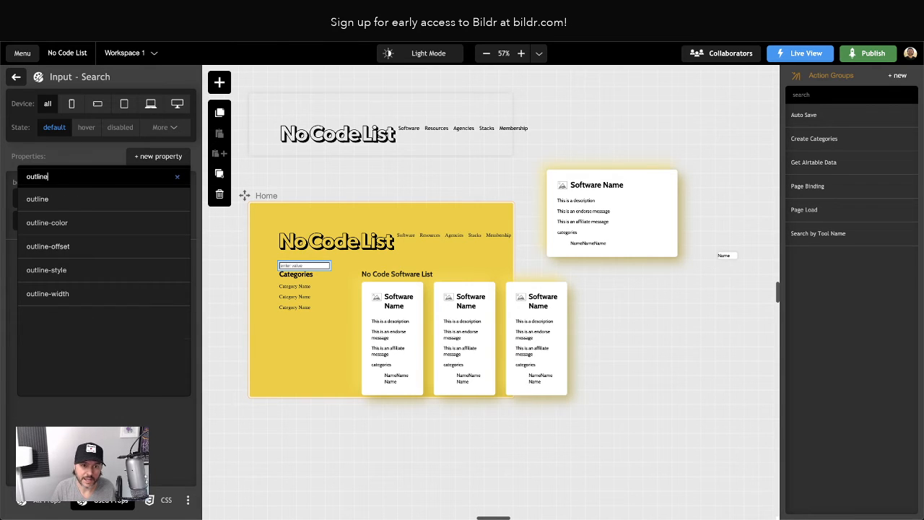
key("Return")
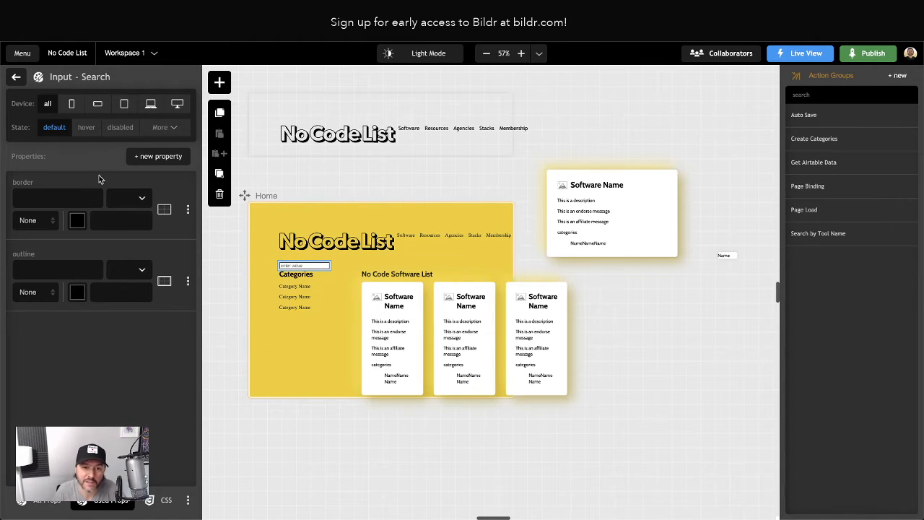
left_click(172, 156)
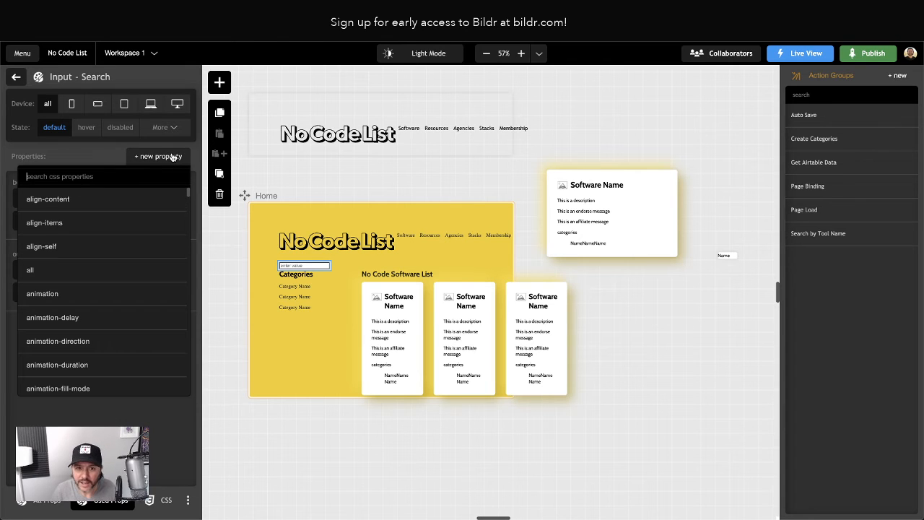
type("background")
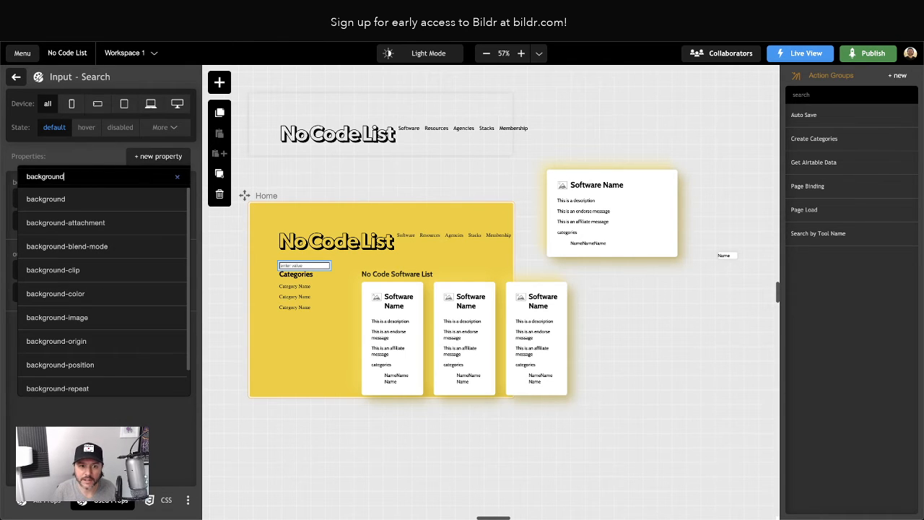
key("Return")
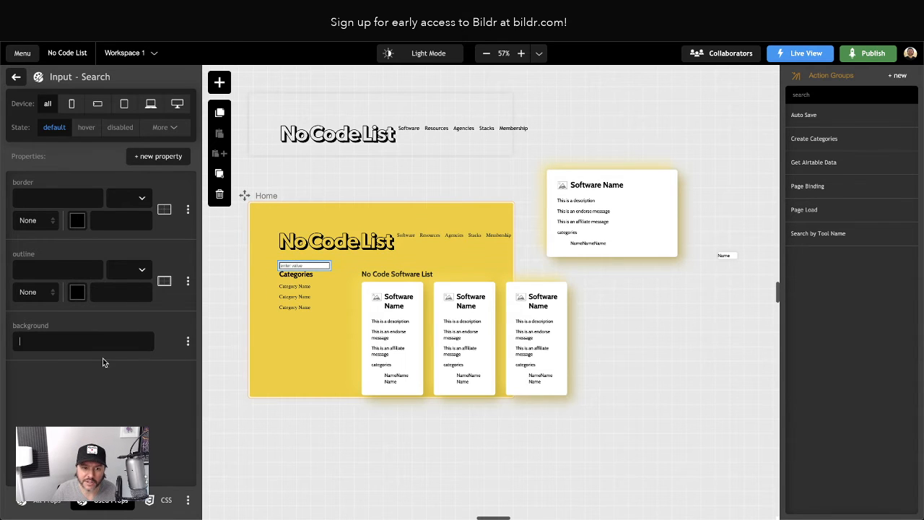
Set the border and outline widths to 0 px with the style None
left_click(44, 191)
type("0")
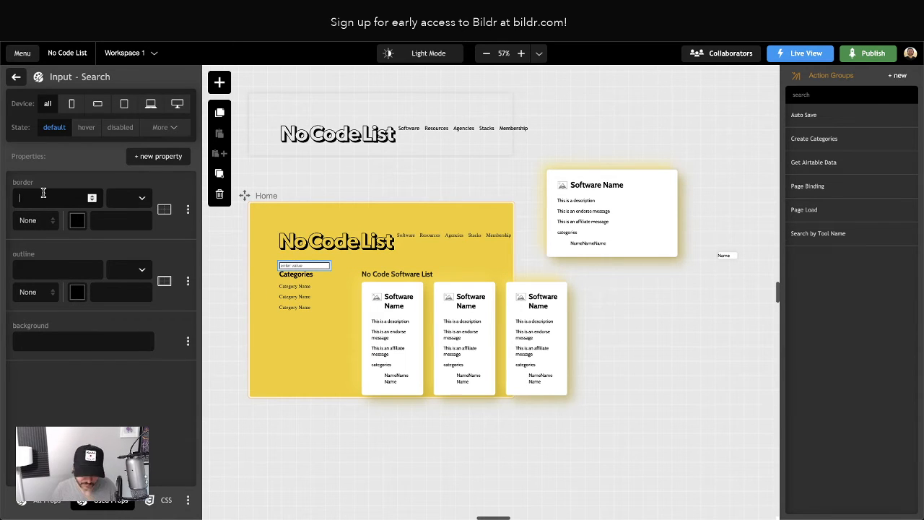
left_click(36, 273)
type("0")
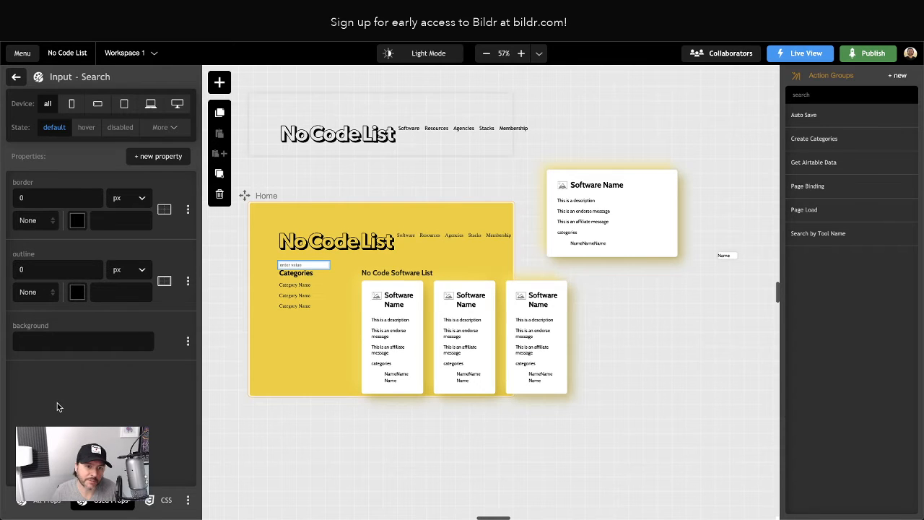
left_click(32, 221)
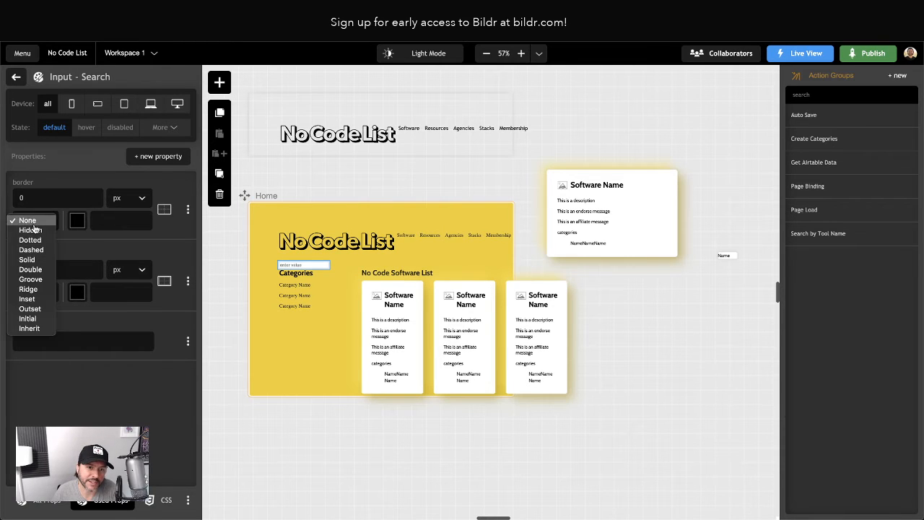
left_click(33, 223)
left_click(33, 294)
left_click(34, 294)
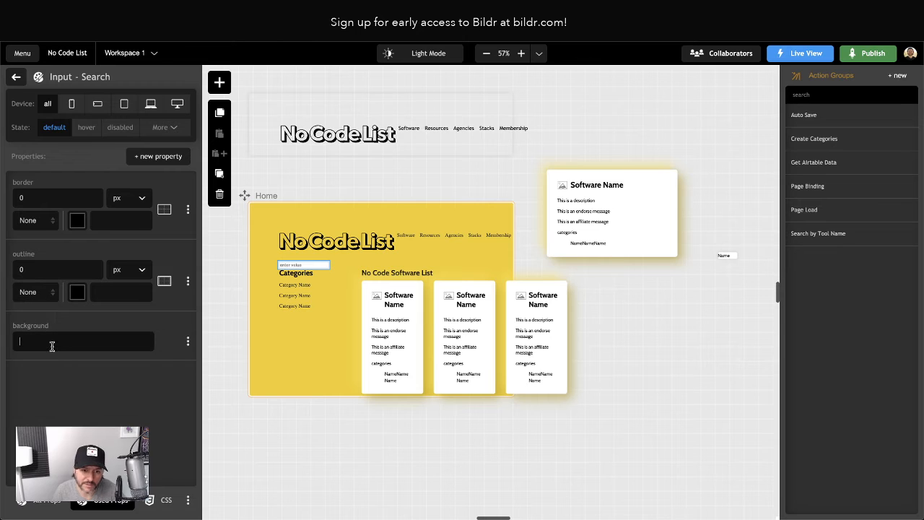
Set the Input - Search class background to transparent
left_click(54, 341)
type("transparea")
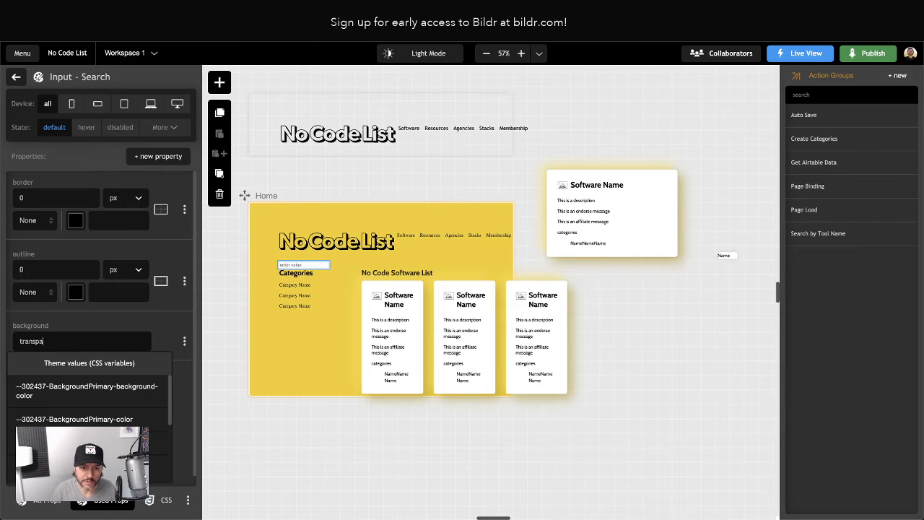
key("BackSpace")
key("BackSpace")
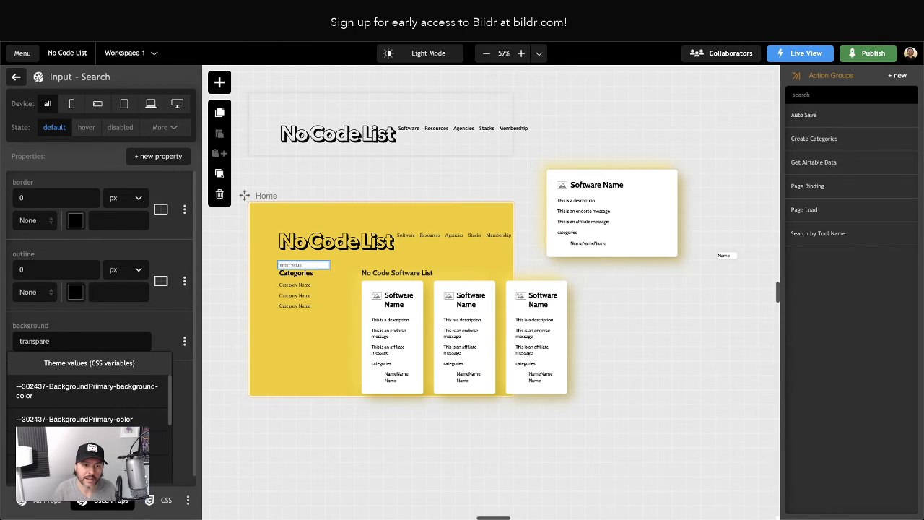
type("ent")
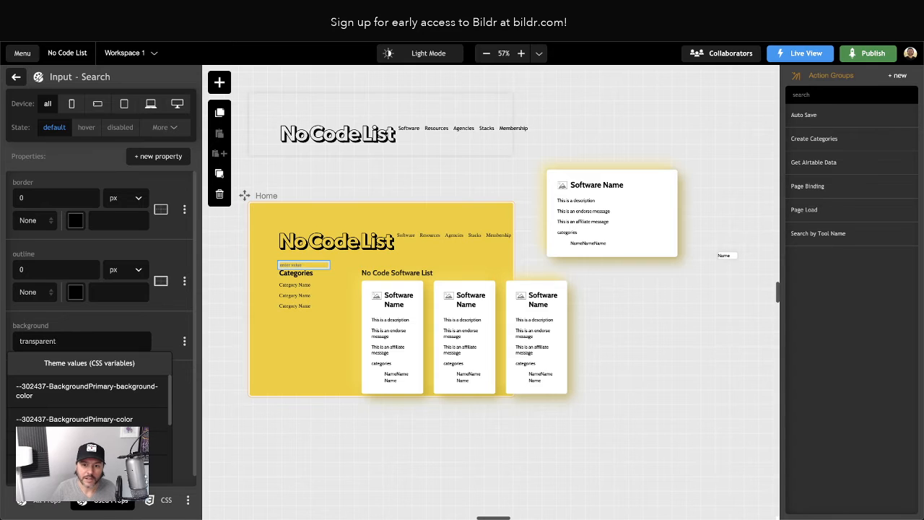
left_click(105, 325)
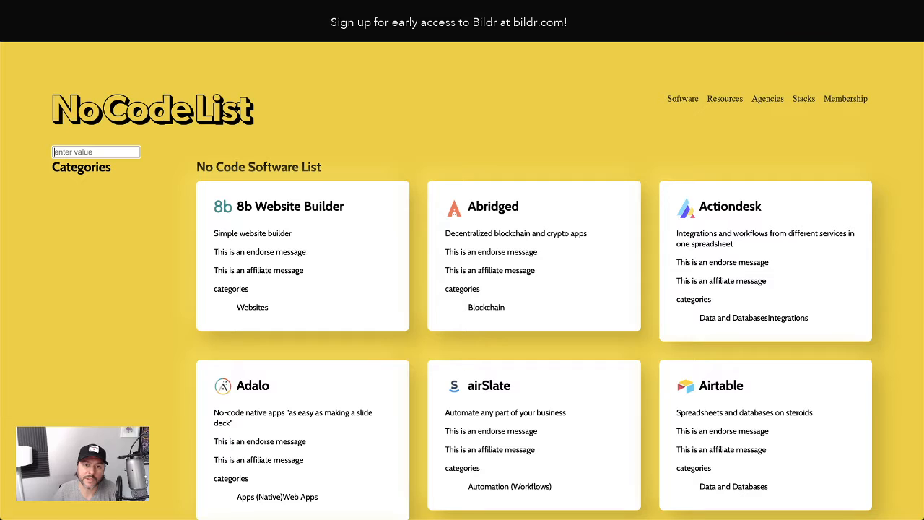
Refresh the live page to check the updated search field, then return to the builder
key("super+r")
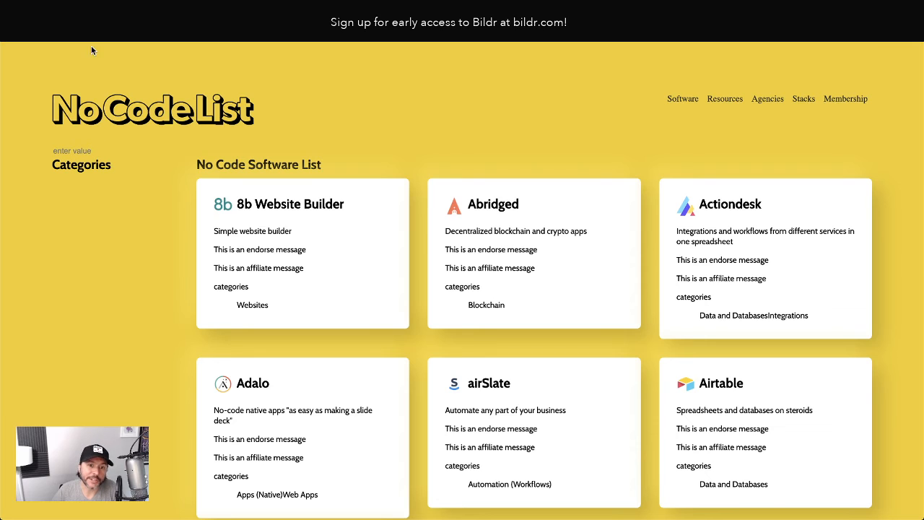
key("super+Tab")
Add a border-bottom property to the class set to 1 px, solid, colour #262626
left_click(155, 155)
type("b")
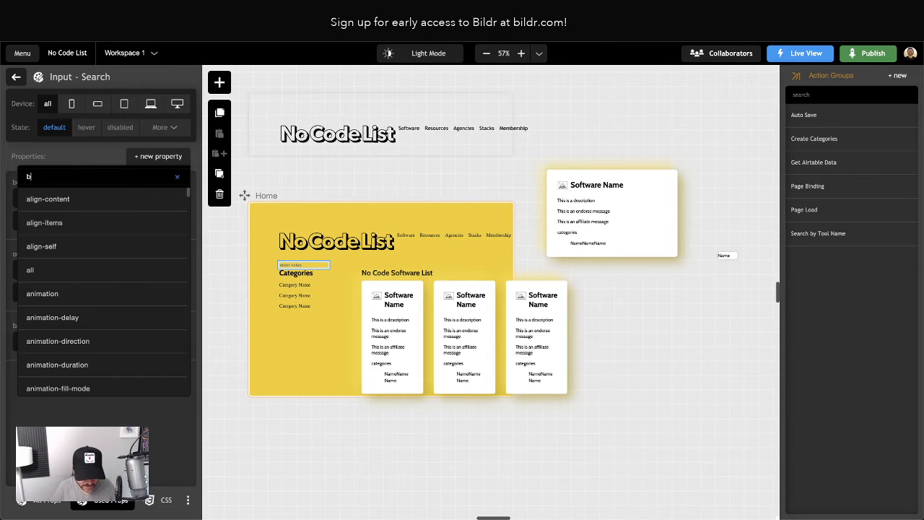
type("order-bottom")
key("Return")
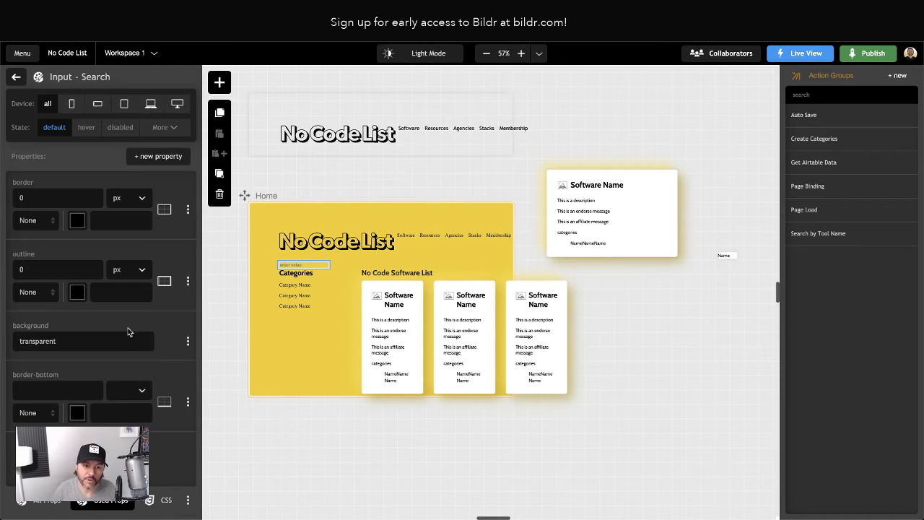
left_click(44, 394)
type("1")
left_click(107, 415)
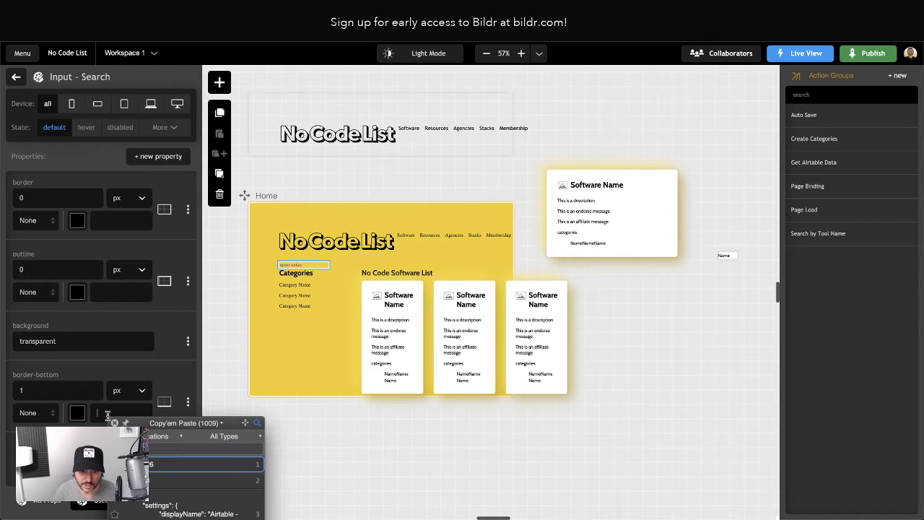
type("#262626")
left_click(33, 412)
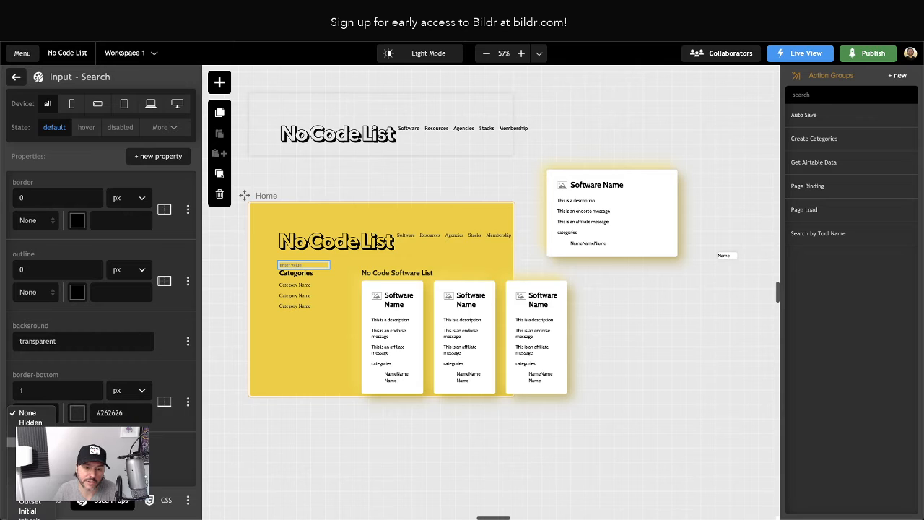
left_click(29, 451)
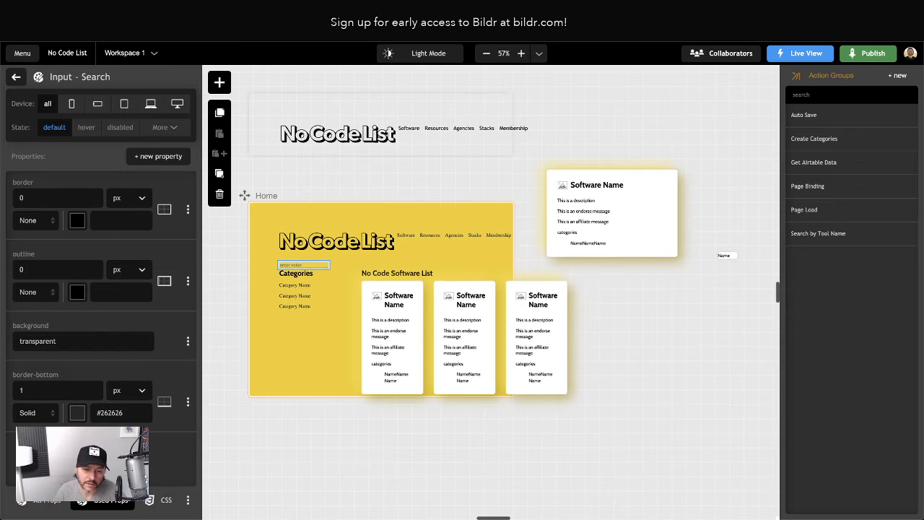
Add a padding property to the class with 0 px top and bottom padding
left_click(158, 156)
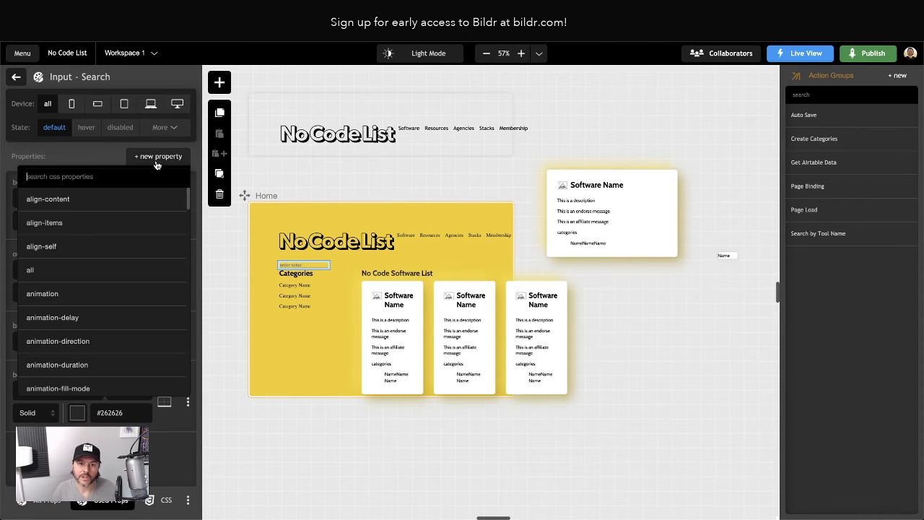
type("padding")
key("Return")
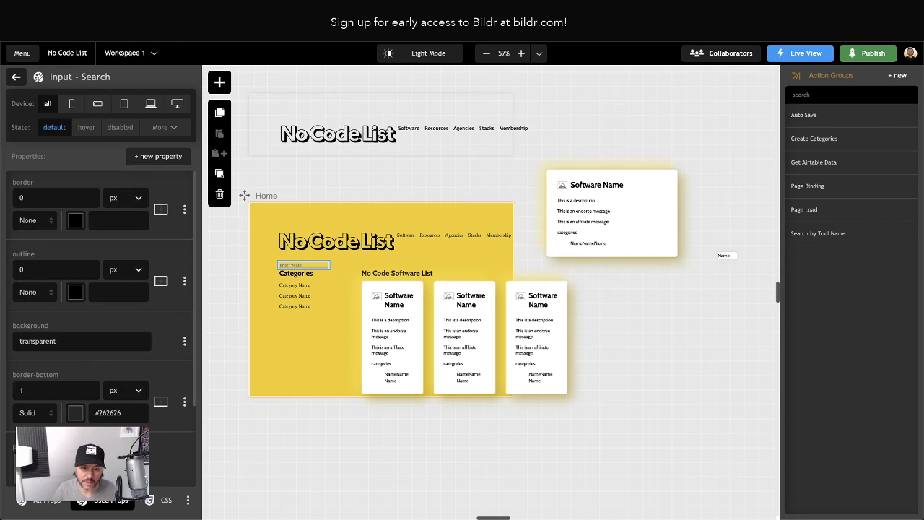
scroll(155, 364, "down", 2)
left_click(50, 365)
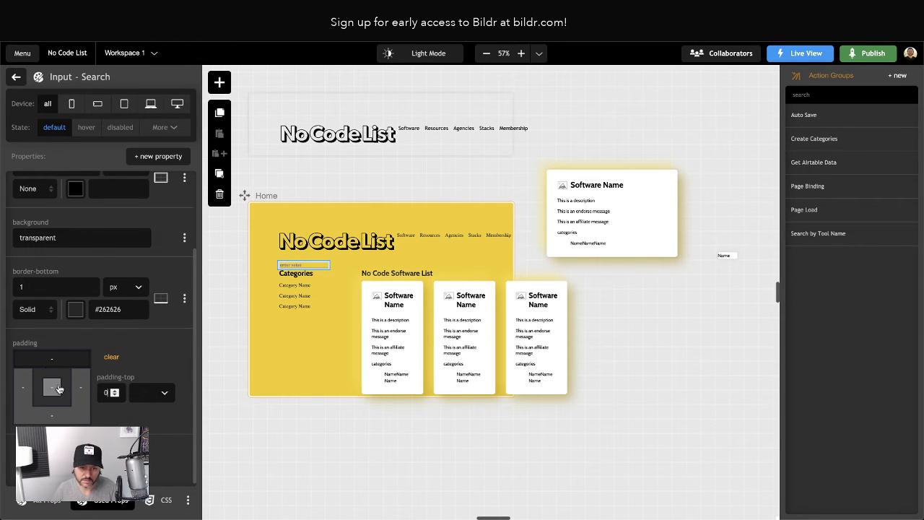
type("0")
left_click(52, 417)
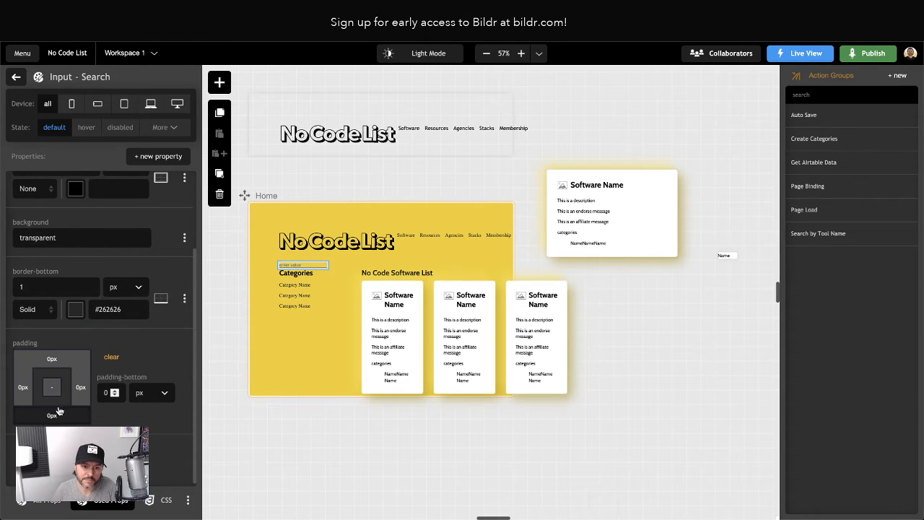
Set the left and right padding of the search input class to 1 em
left_click(23, 388)
type("1")
left_click(157, 393)
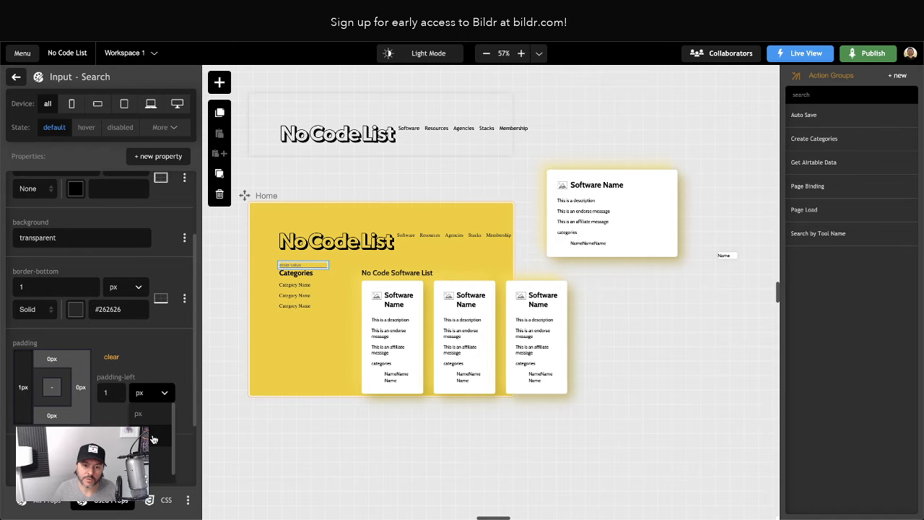
left_click(153, 438)
left_click(76, 382)
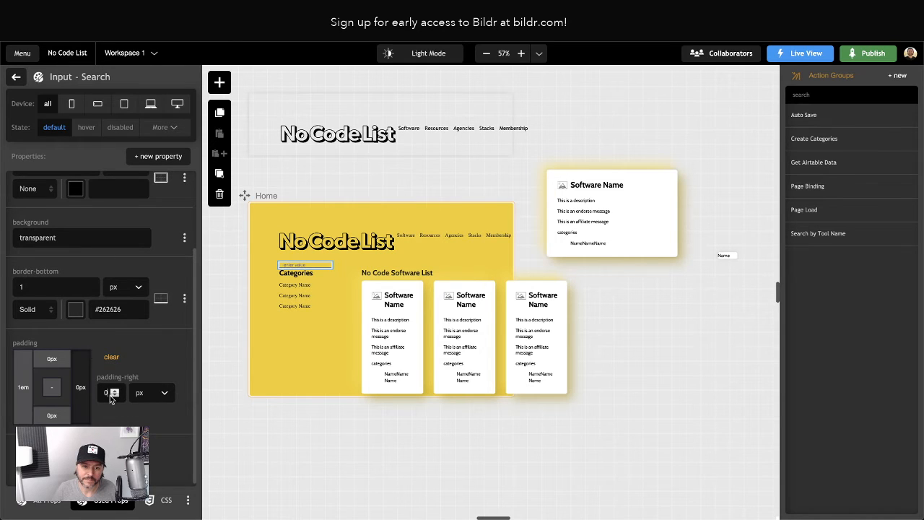
type("1")
left_click(153, 397)
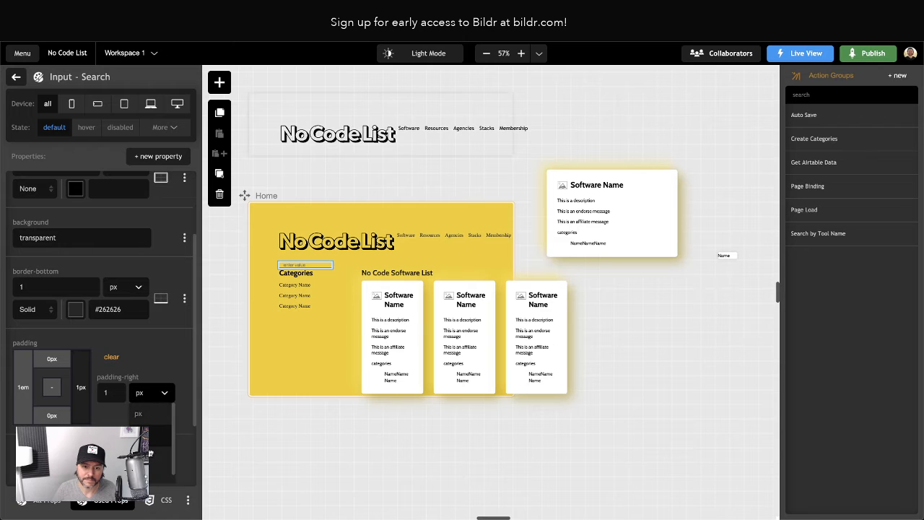
left_click(152, 439)
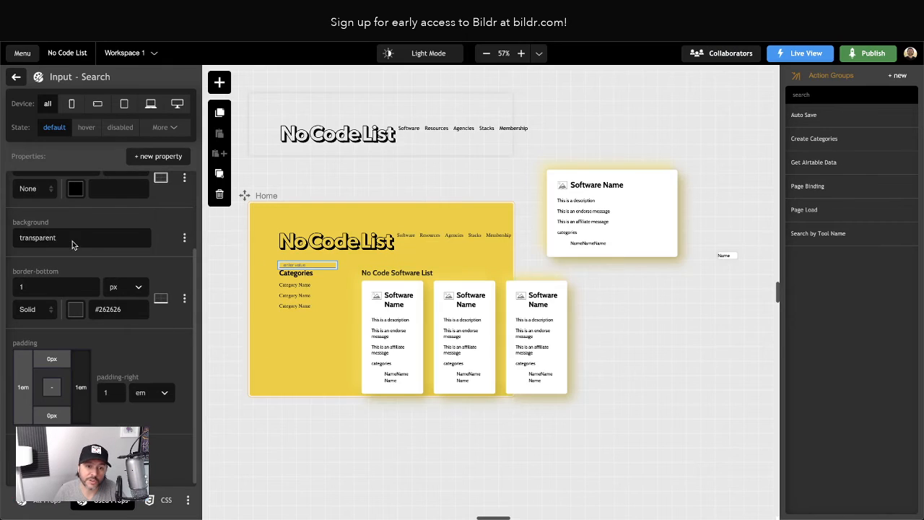
Change the Search Input's placeholder to Search for tools and switch to the live page
left_click(22, 80)
left_click(26, 105)
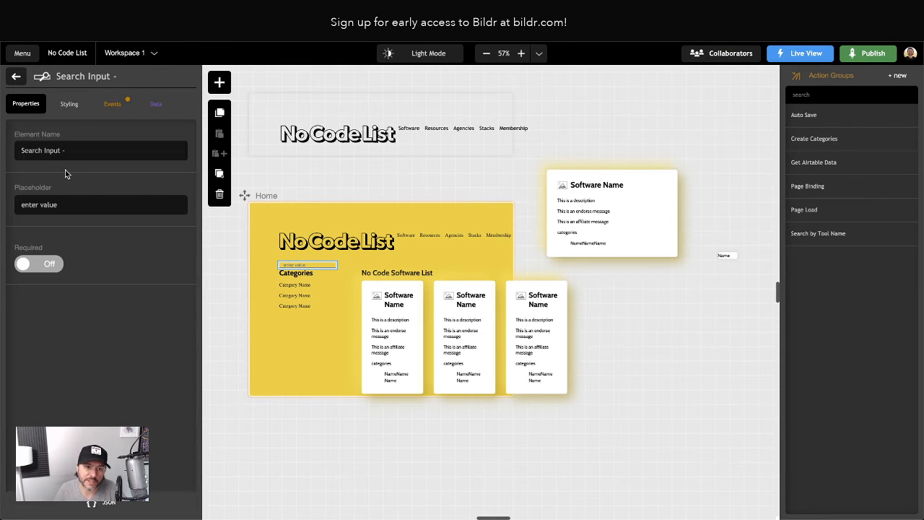
triple_click(45, 205)
type("Searc")
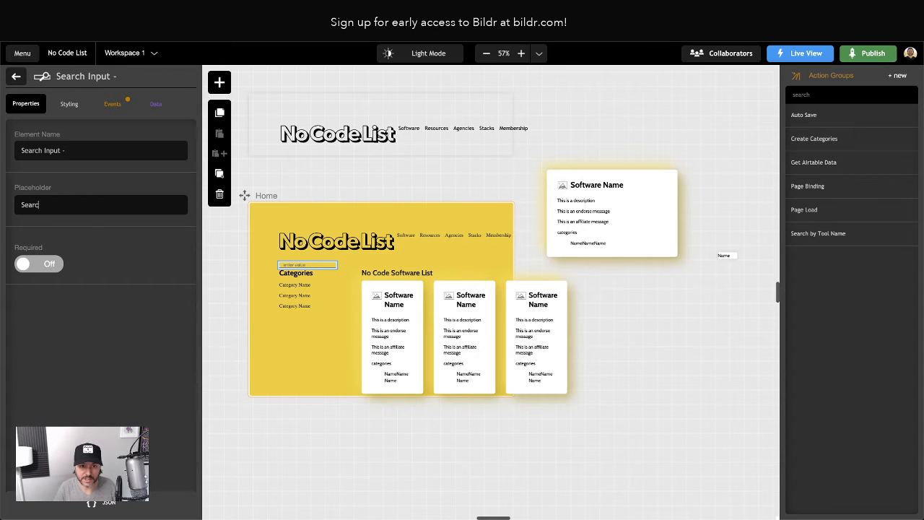
type("h for tools")
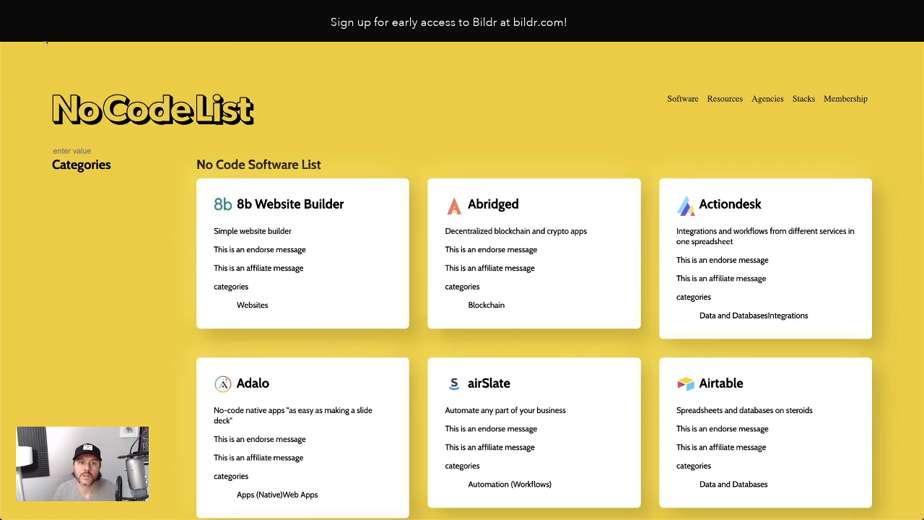
left_click(44, 37)
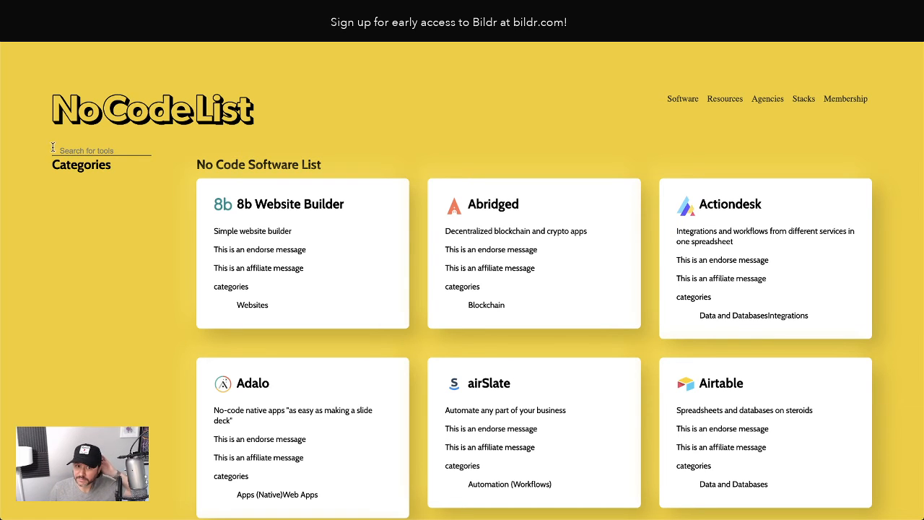
Switch to the original No Code List site and try typing into its search field
key("ctrl+Tab")
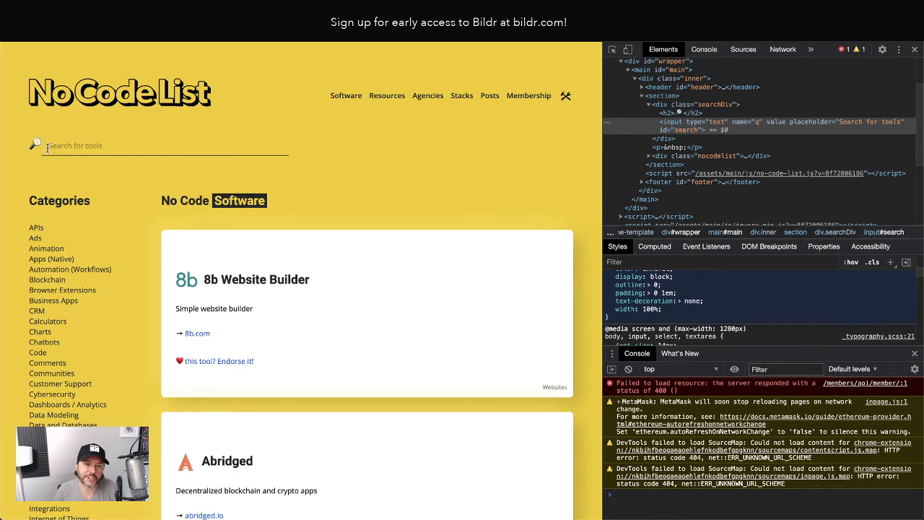
type("asdfasdf")
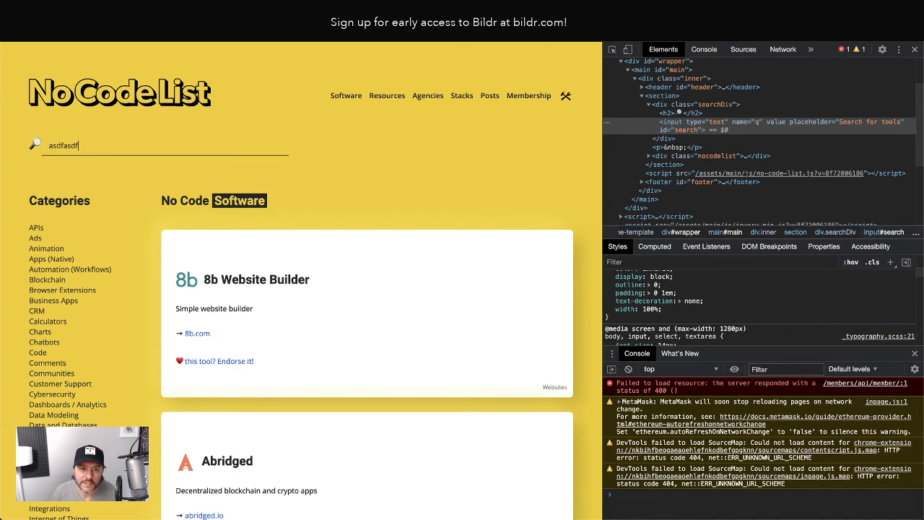
key("BackSpace")
key("BackSpace")
key("BackSpace")
key("BackSpace")
key("BackSpace")
key("BackSpace")
key("BackSpace")
key("BackSpace")
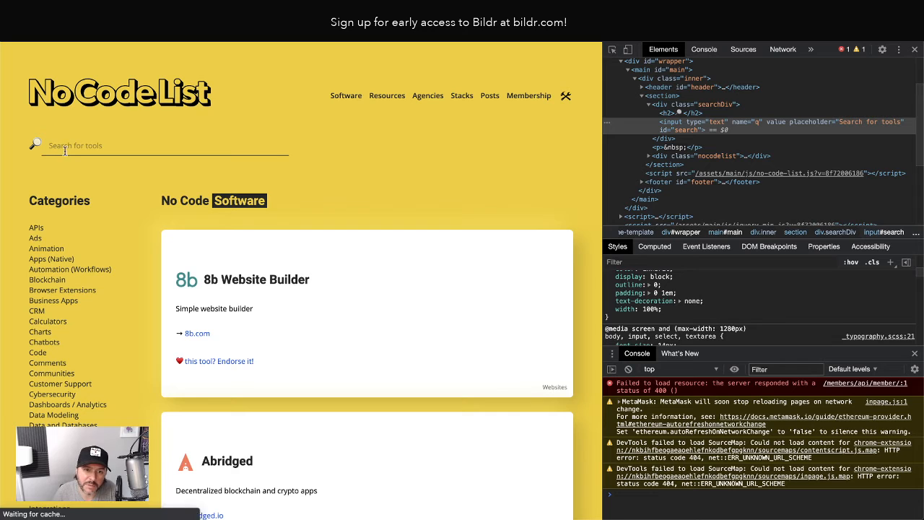
Inspect the original search input's CSS rules, toggling its height rule off and back on to compare
right_click(86, 146)
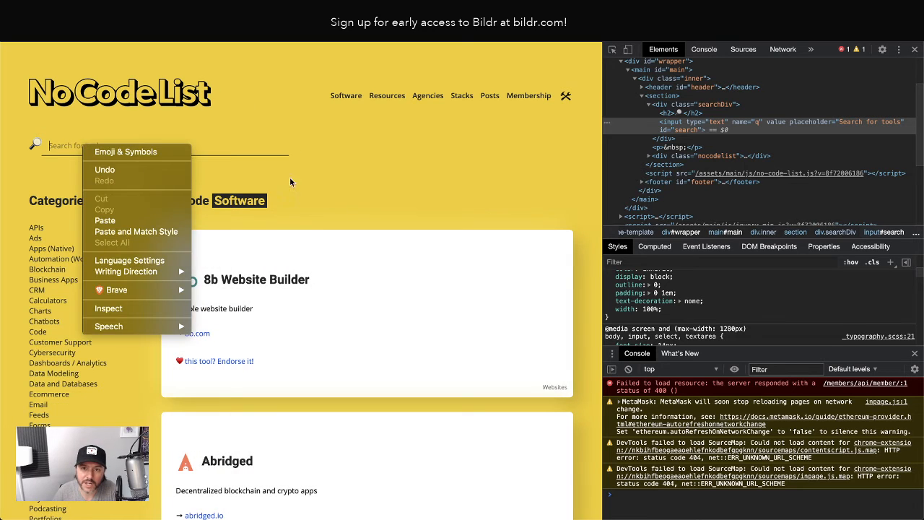
left_click(289, 177)
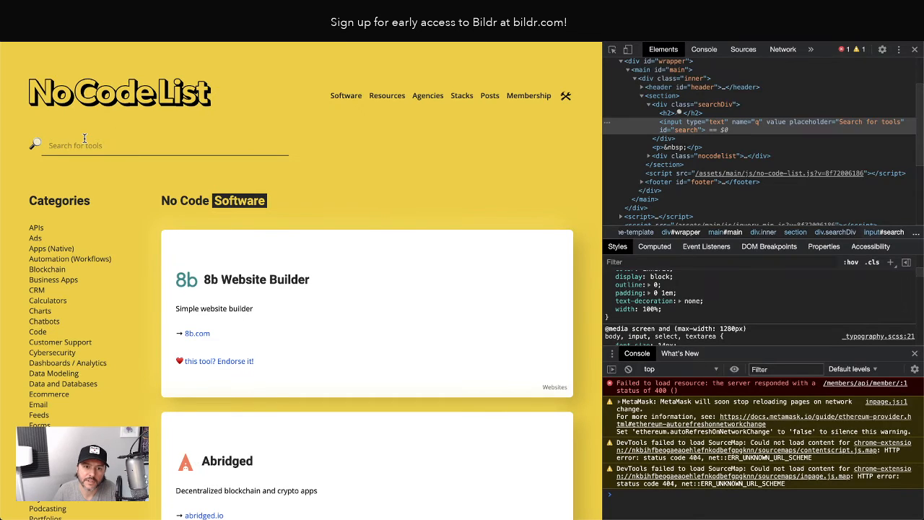
right_click(61, 148)
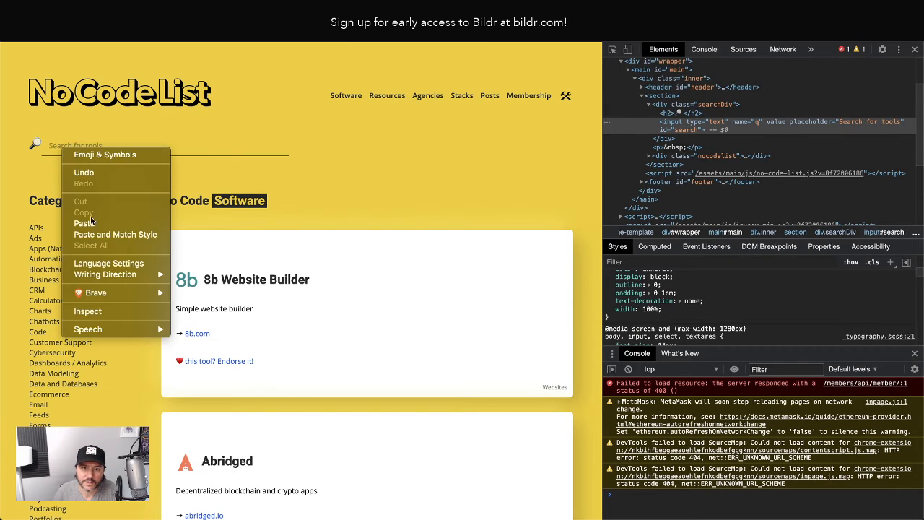
left_click(98, 306)
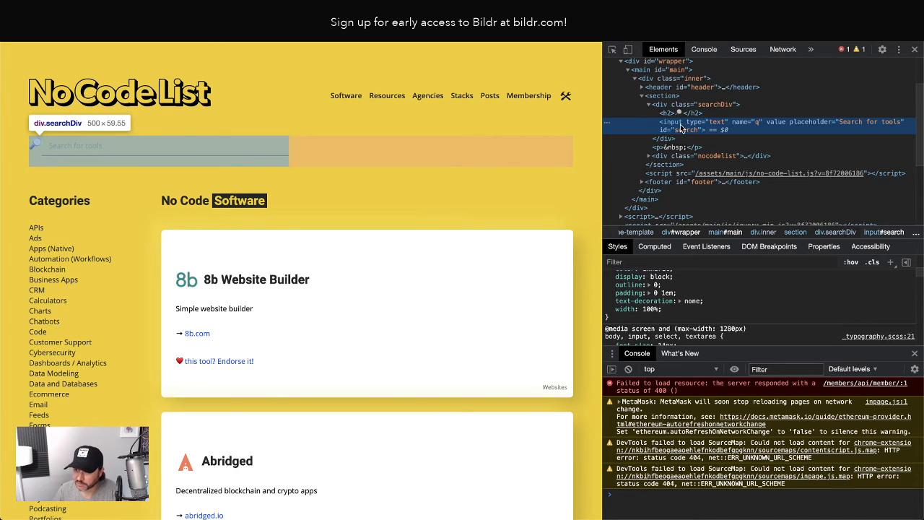
scroll(731, 296, "up", 2)
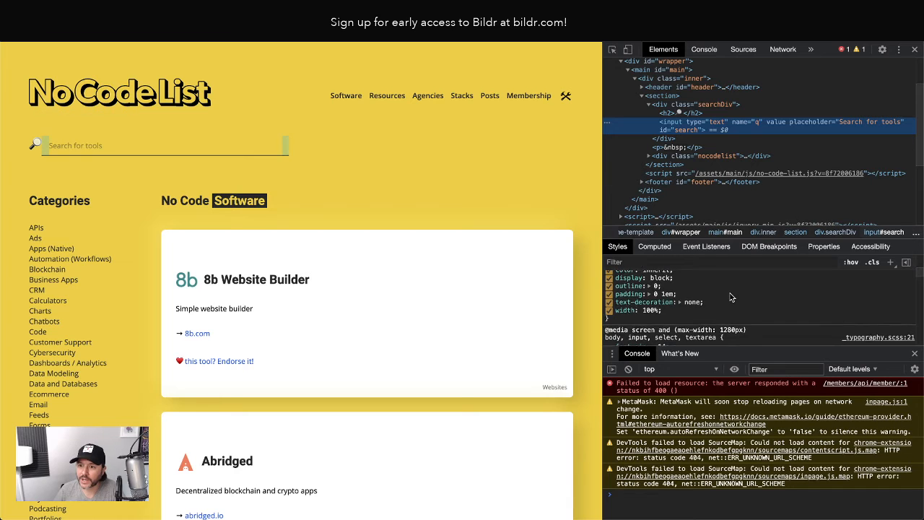
scroll(731, 296, "up", 3)
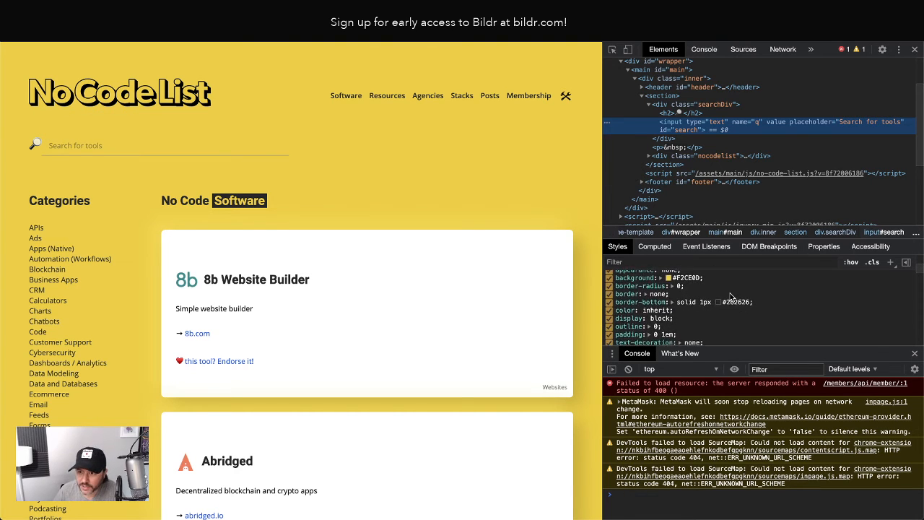
scroll(731, 296, "up", 3)
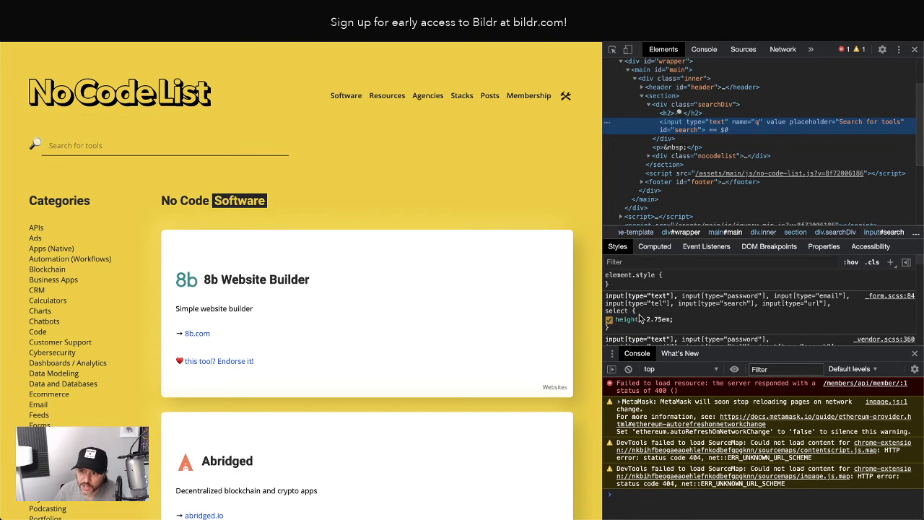
scroll(610, 323, "down", 1)
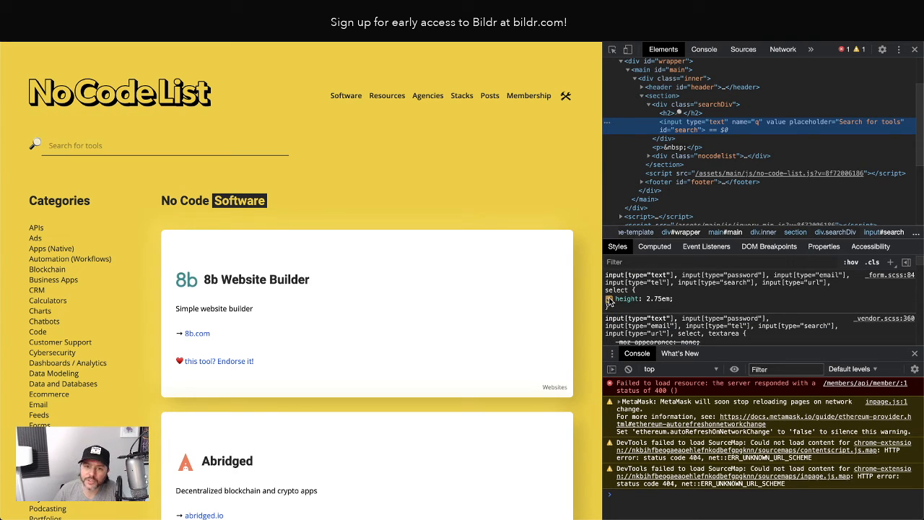
left_click(609, 299)
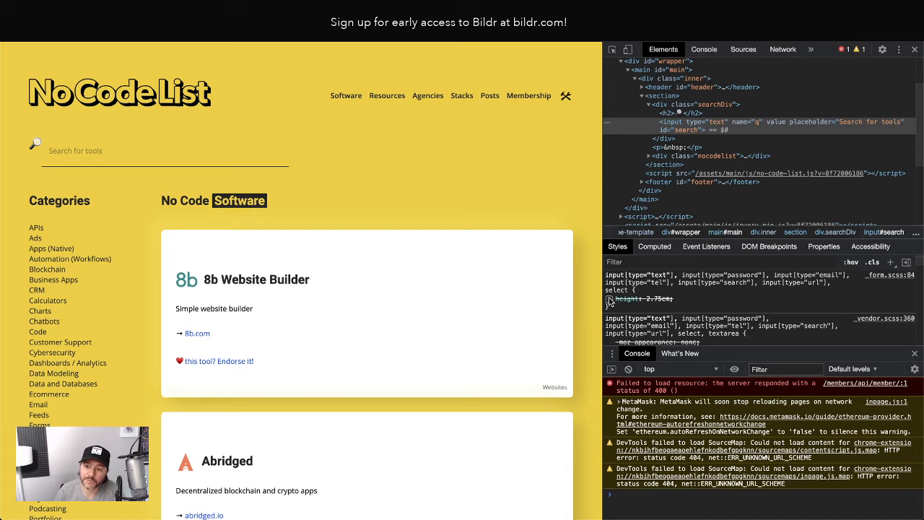
scroll(671, 318, "down", 5)
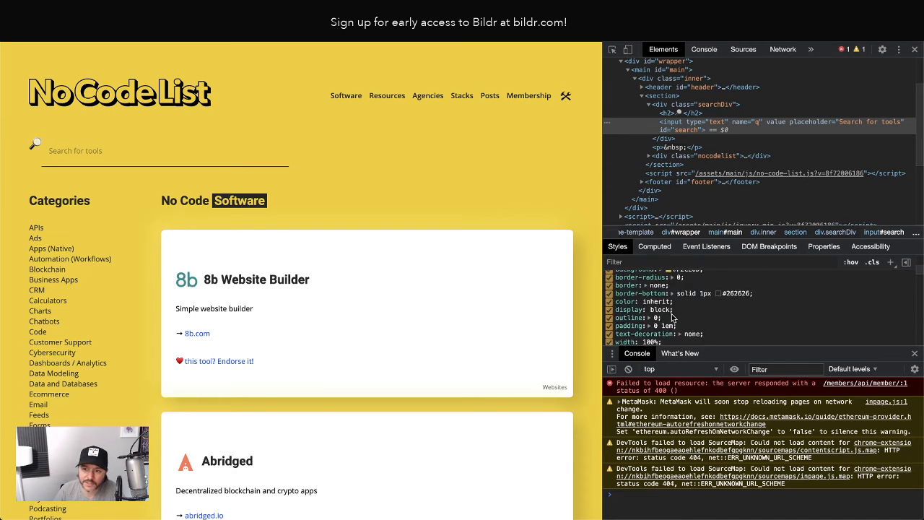
scroll(671, 318, "up", 5)
left_click(609, 319)
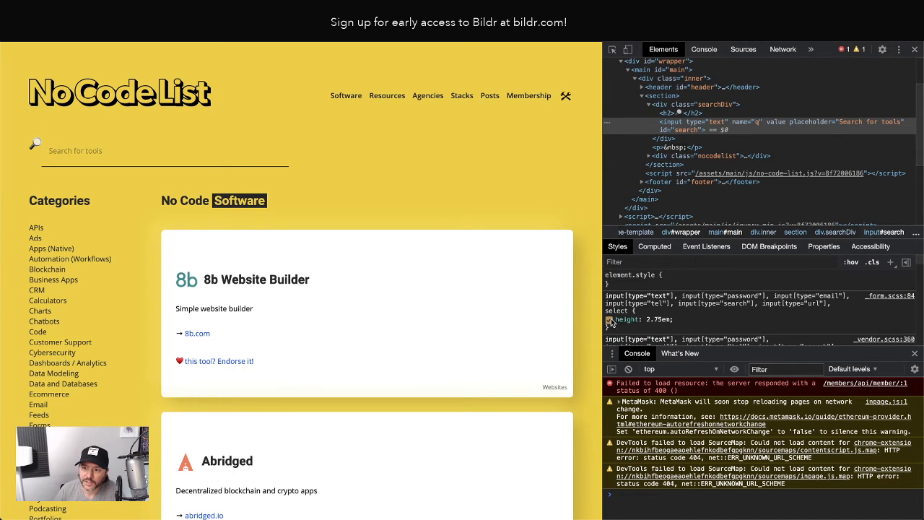
left_click(608, 319)
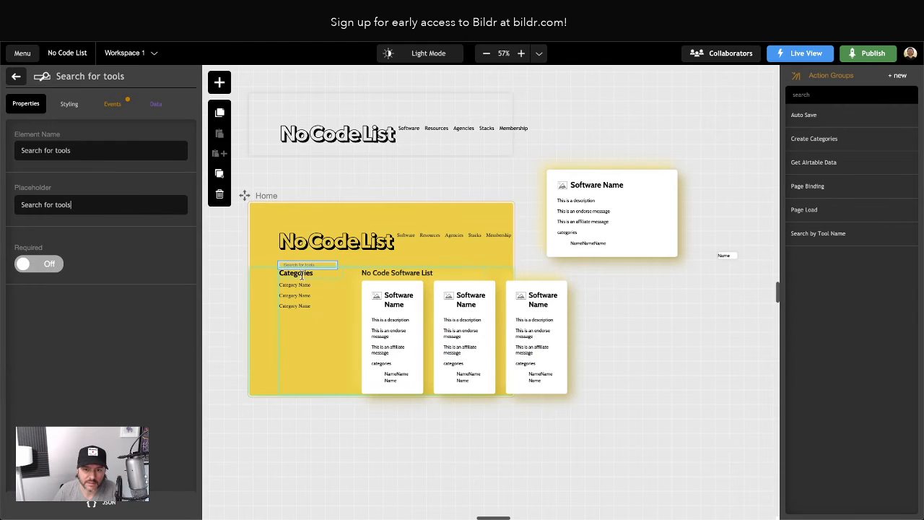
Add a height property of 2.75 em to the Input - Search style class
left_click(70, 103)
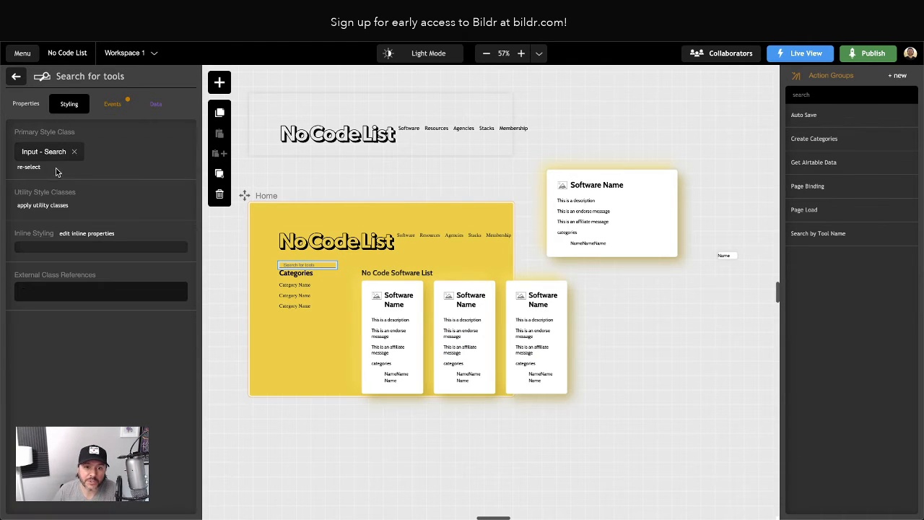
left_click(43, 158)
left_click(158, 156)
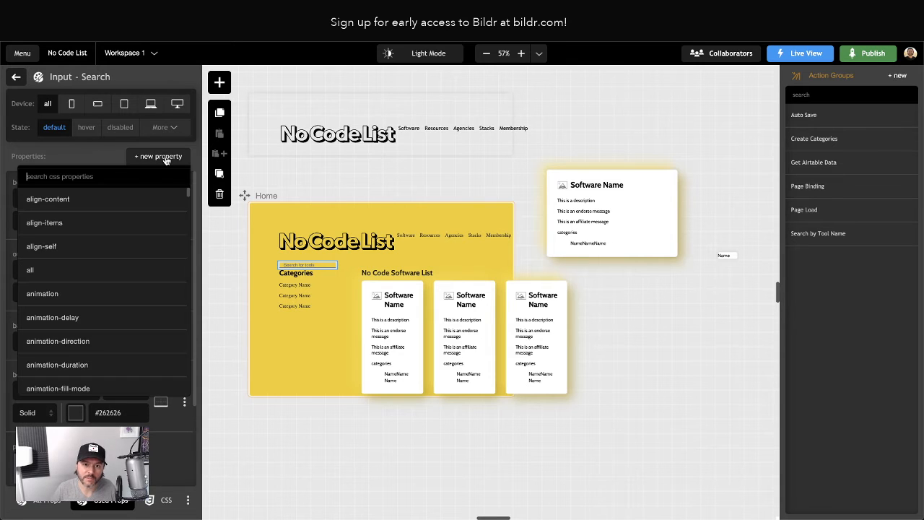
type("heioght")
key("BackSpace")
key("BackSpace")
type("g")
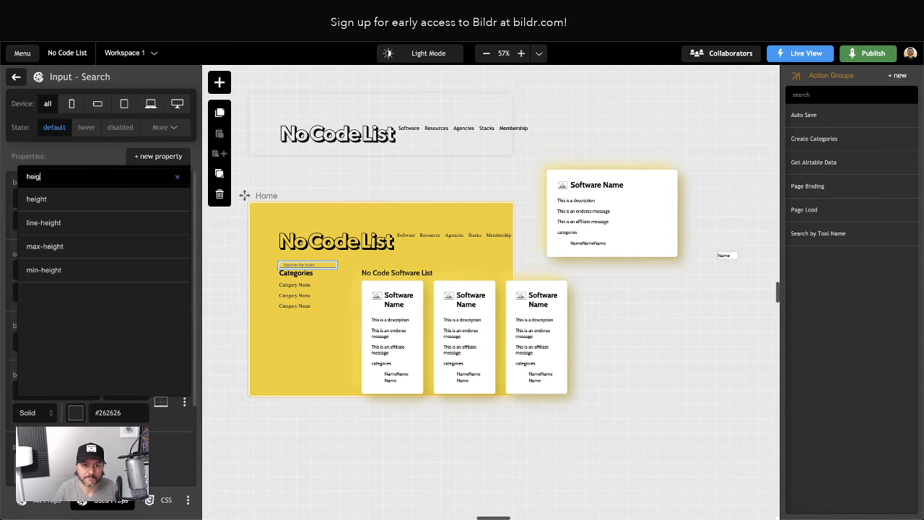
left_click(127, 197)
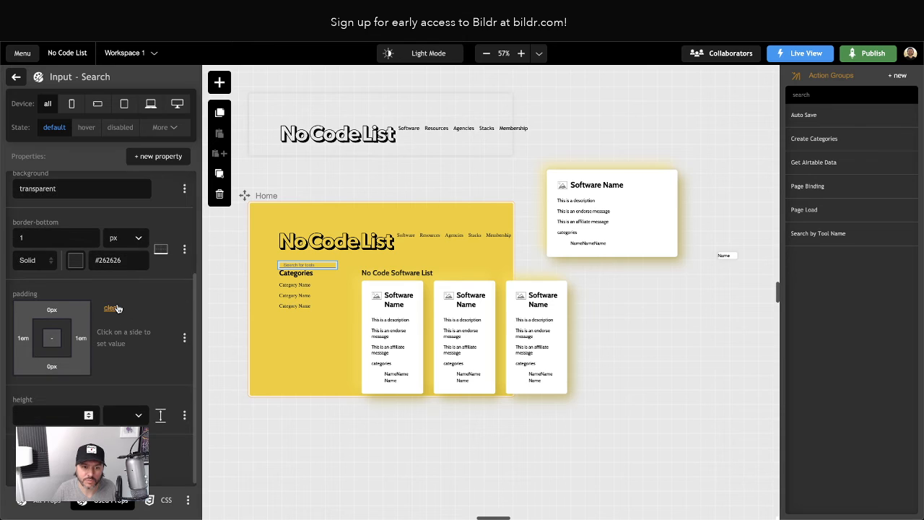
type("2.75")
key("Return")
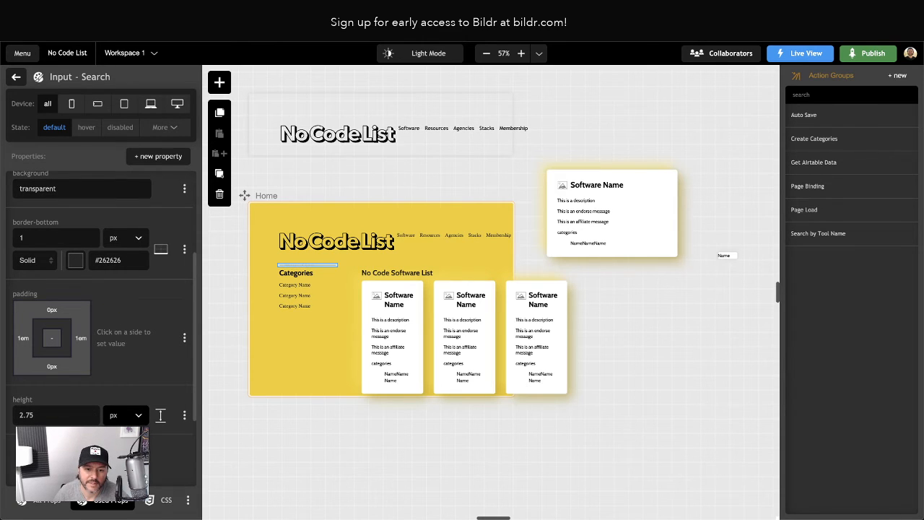
left_click(124, 427)
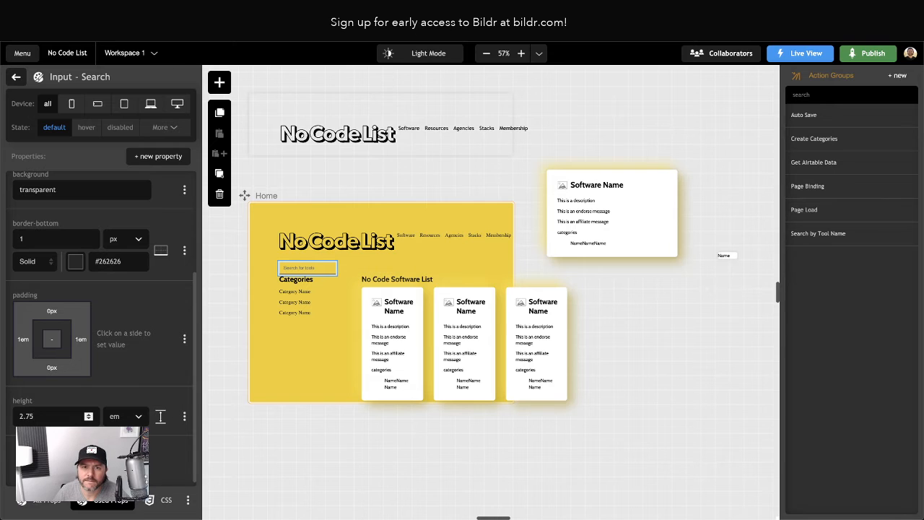
Return to the original site and inspect the page elements between the search field and the software list
left_click(361, 10)
left_click(45, 31)
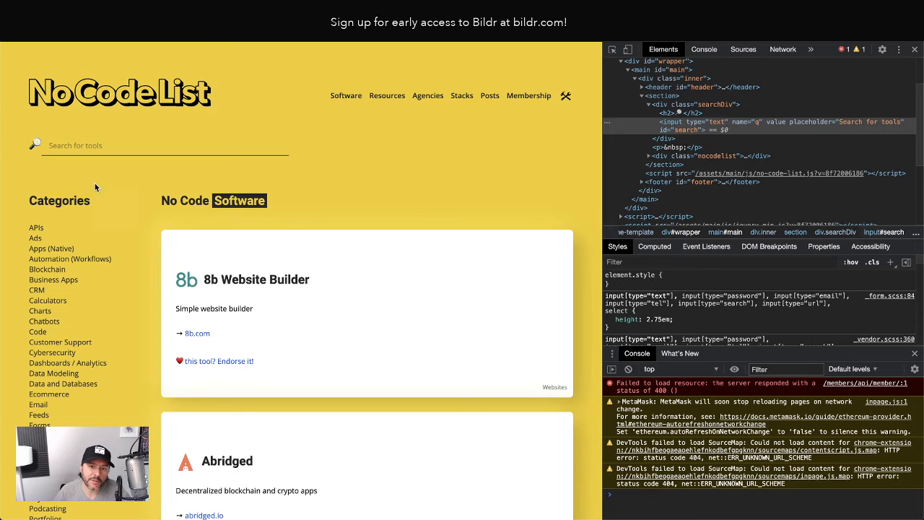
right_click(281, 200)
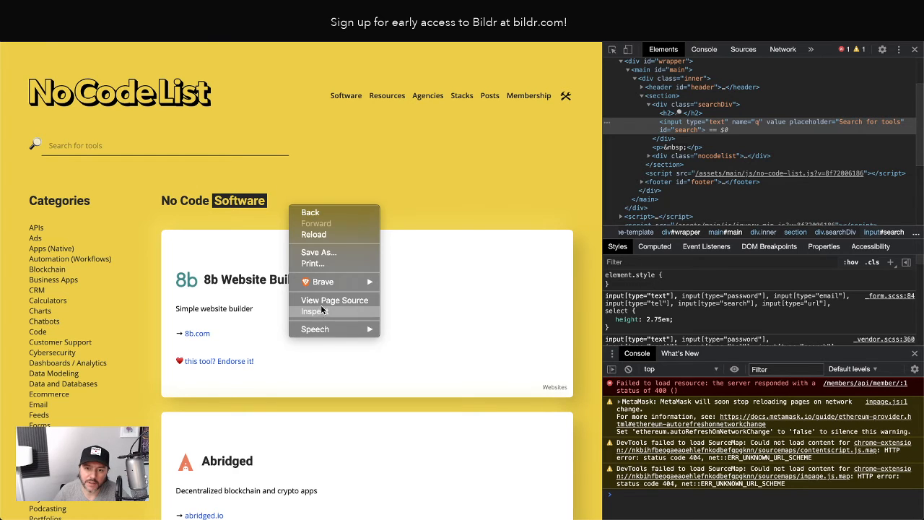
key("Return")
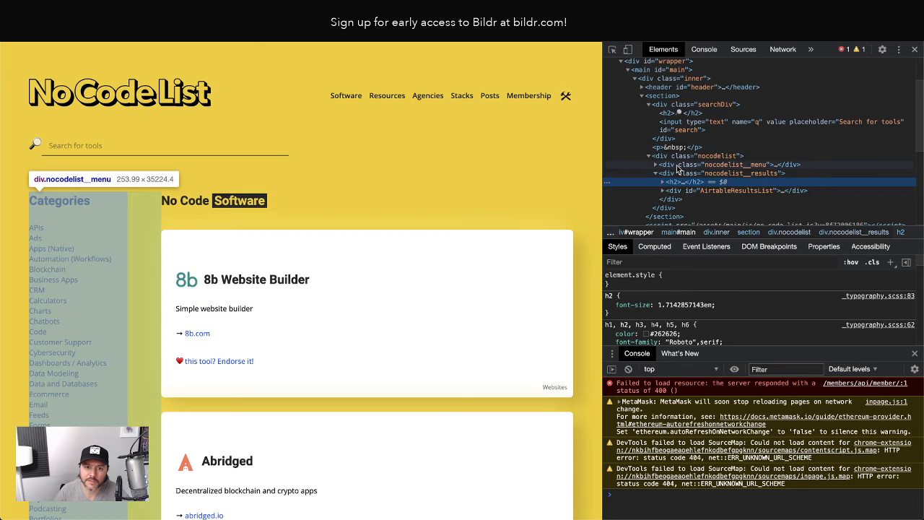
left_click(677, 165)
left_click(676, 157)
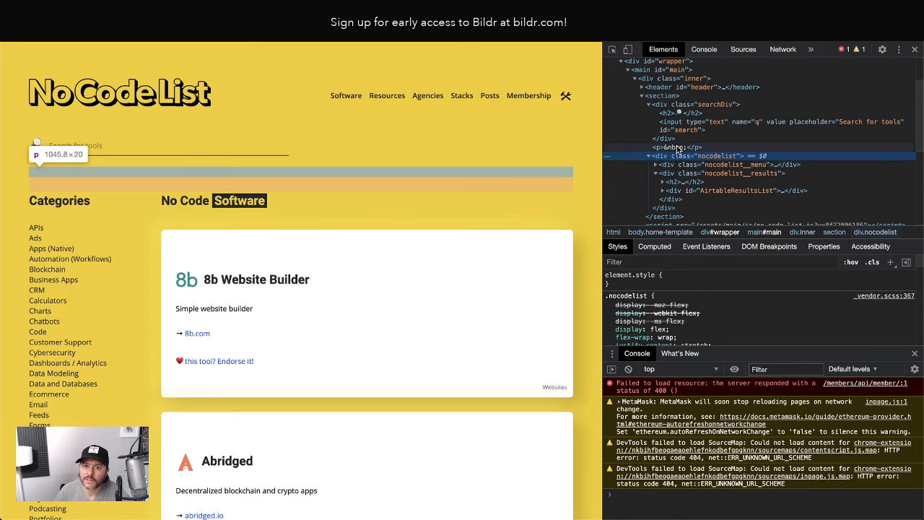
left_click(677, 148)
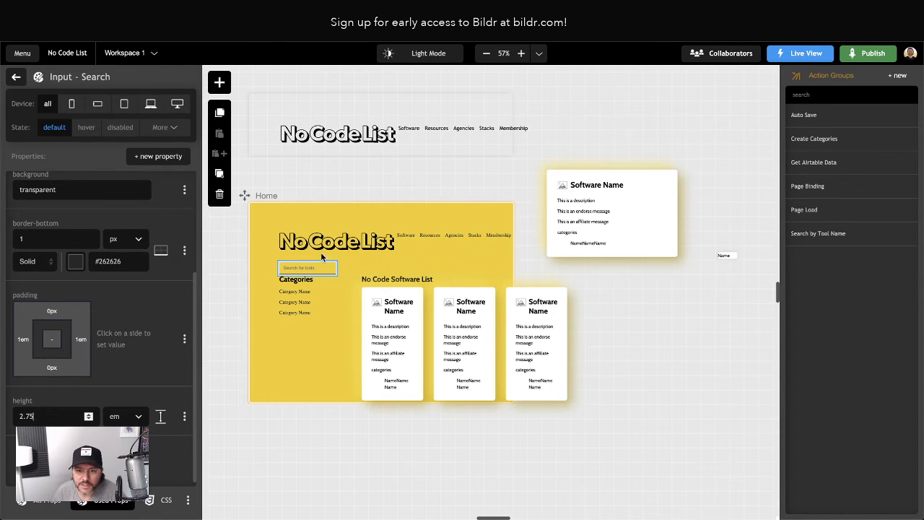
Add a top margin of 3 em to the grid container holding the categories and software list
left_click(344, 271)
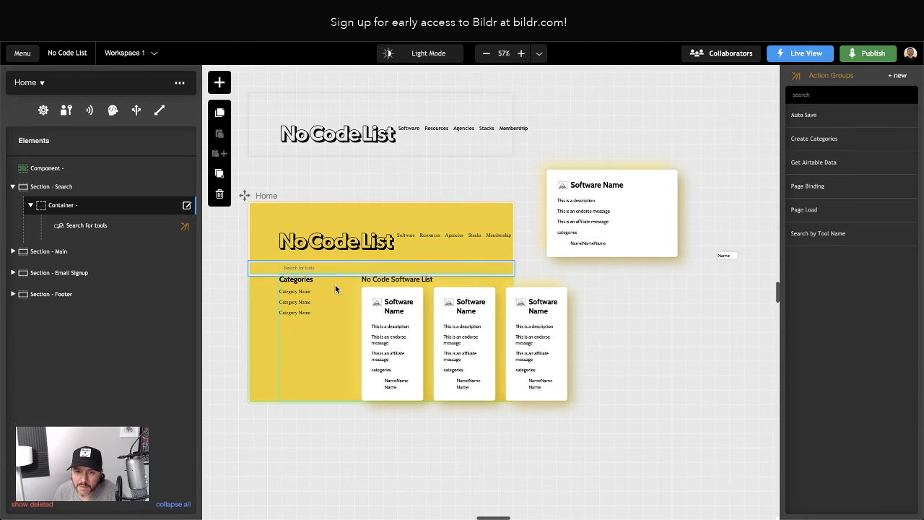
left_click(335, 286)
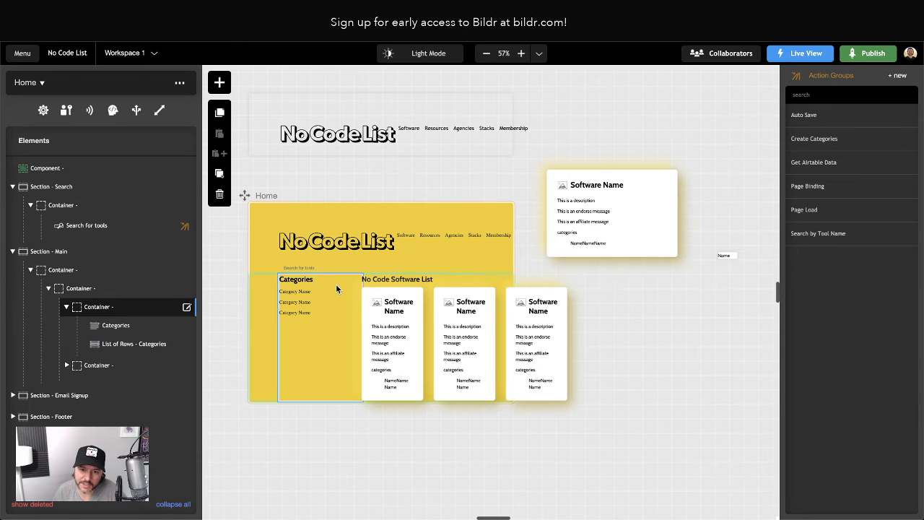
left_click(61, 271)
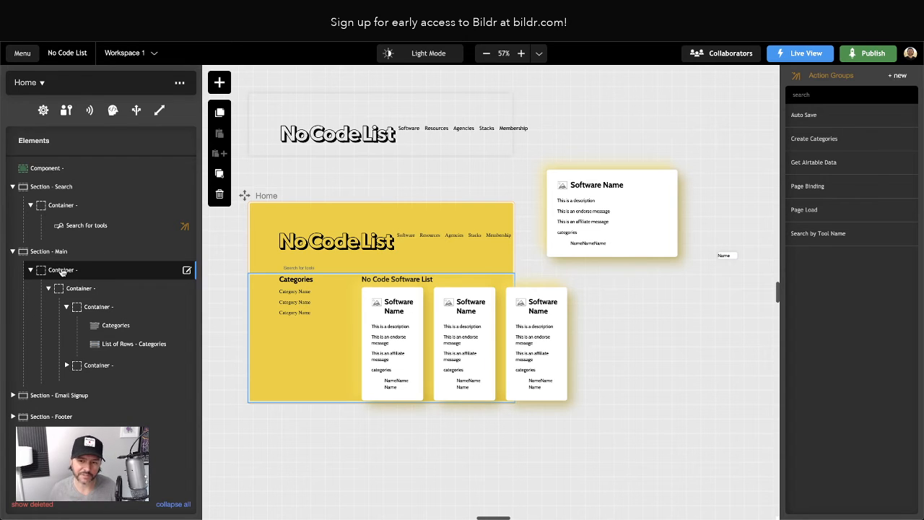
left_click(60, 253)
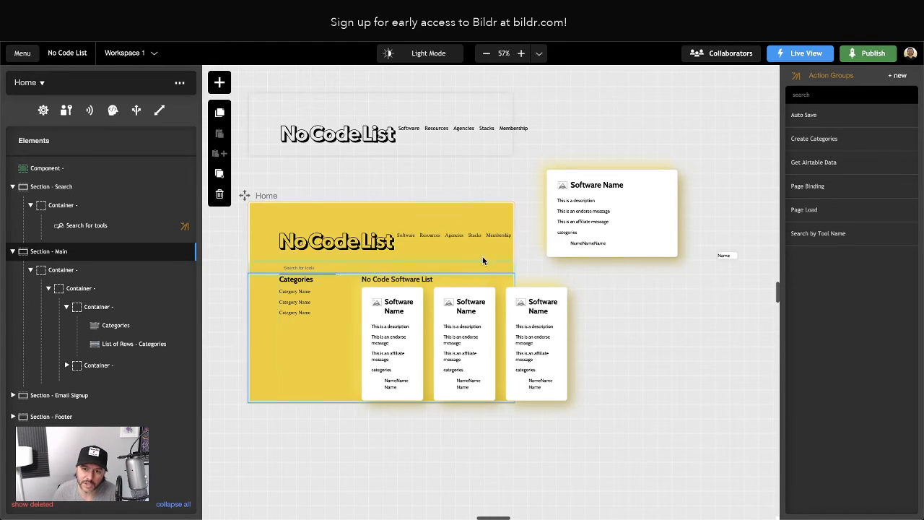
left_click(62, 270)
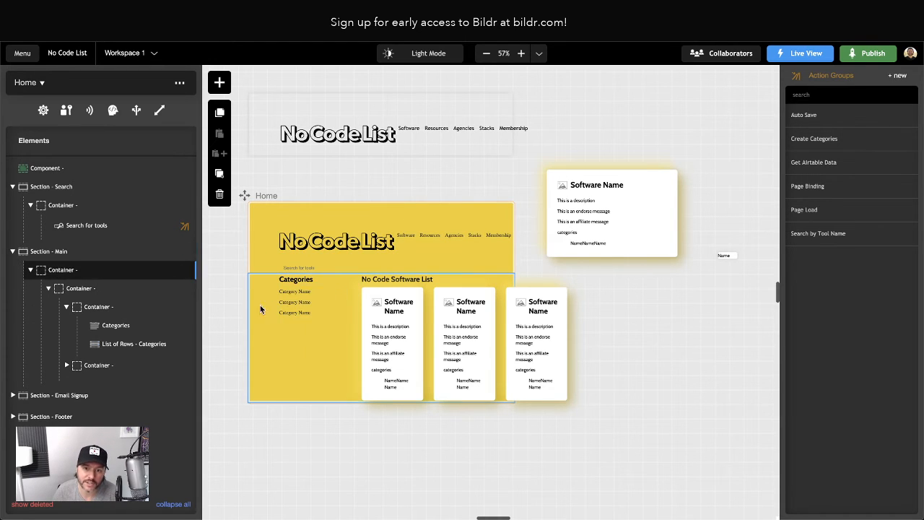
left_click(75, 288)
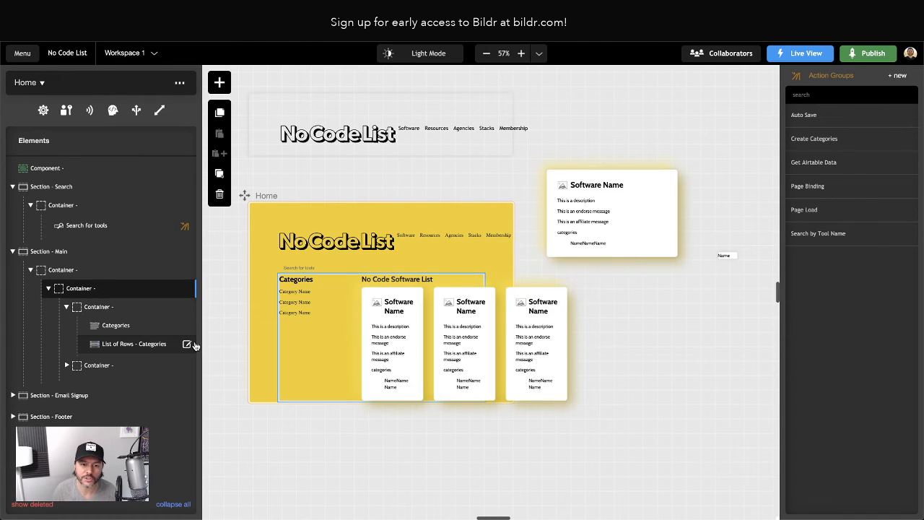
double_click(86, 288)
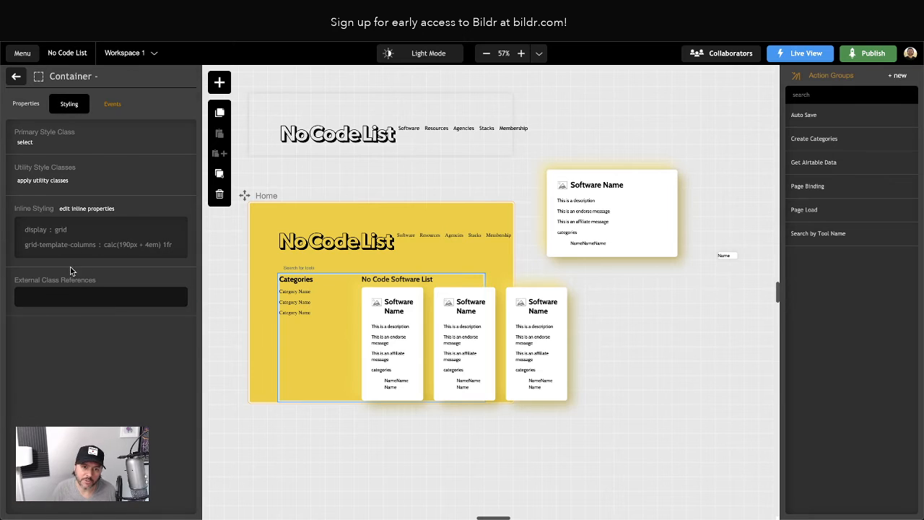
left_click(92, 209)
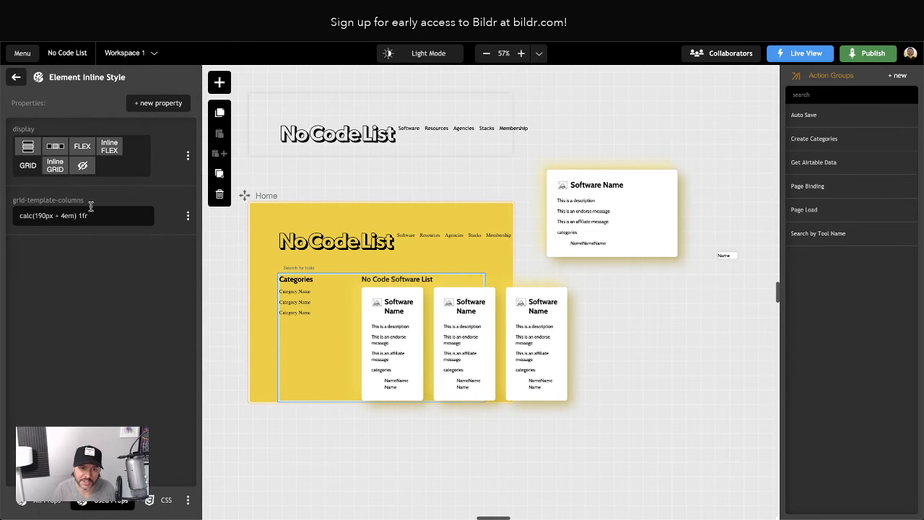
left_click(157, 105)
type("margin")
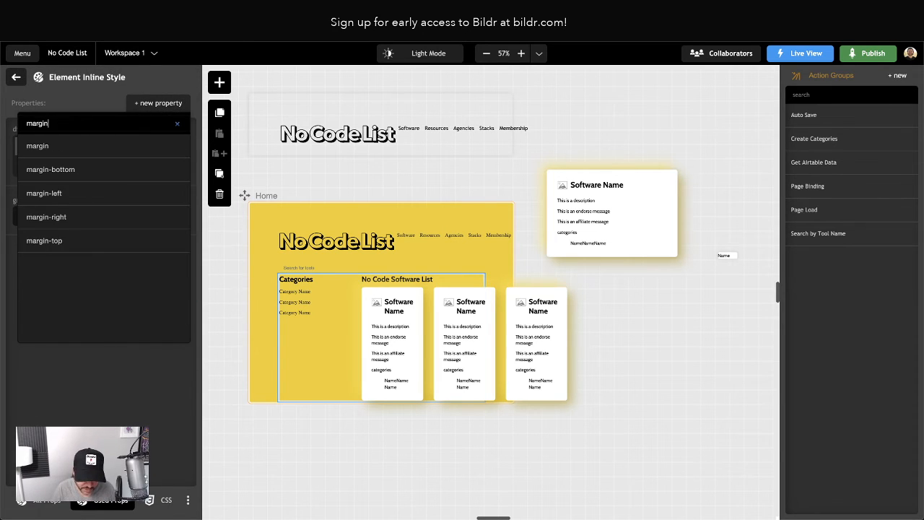
type("-top")
key("Return")
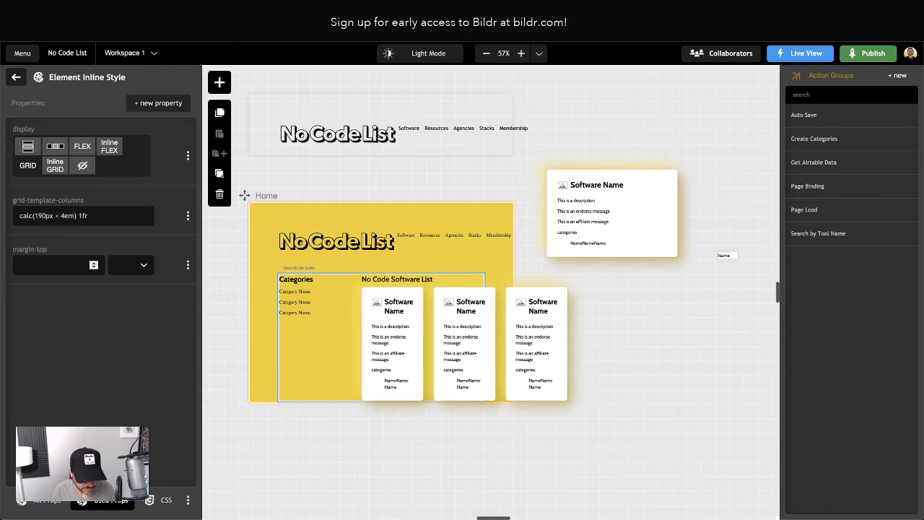
type("3")
left_click(125, 270)
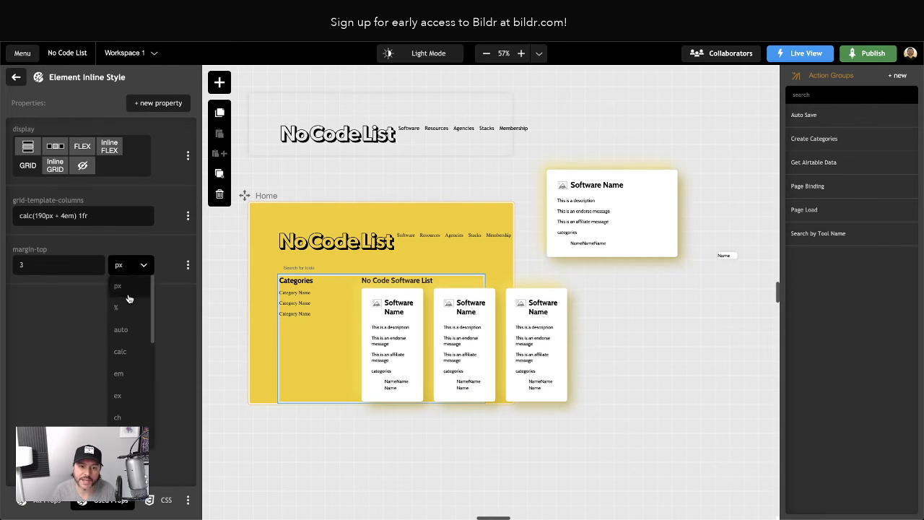
left_click(123, 372)
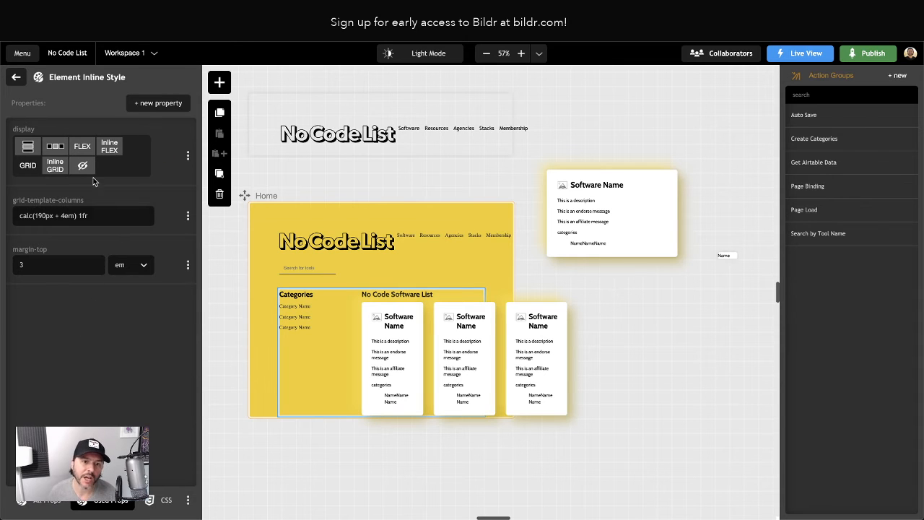
left_click(16, 76)
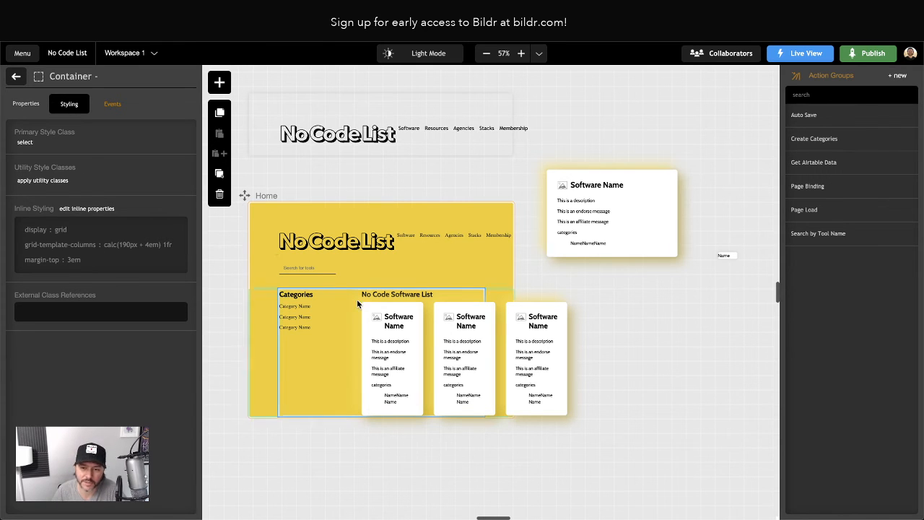
Compare the spacing below the search field on the original No Code List site, then close its developer tools
scroll(404, 246, "right", 1)
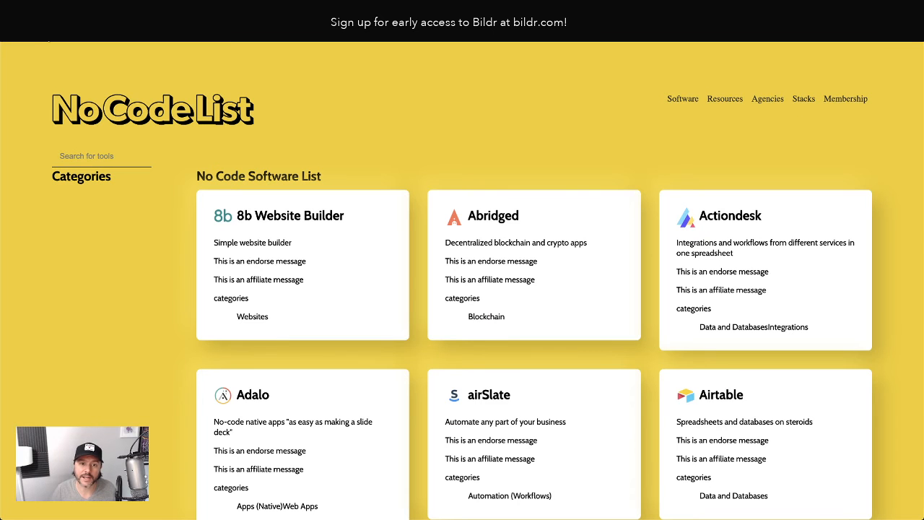
left_click(46, 31)
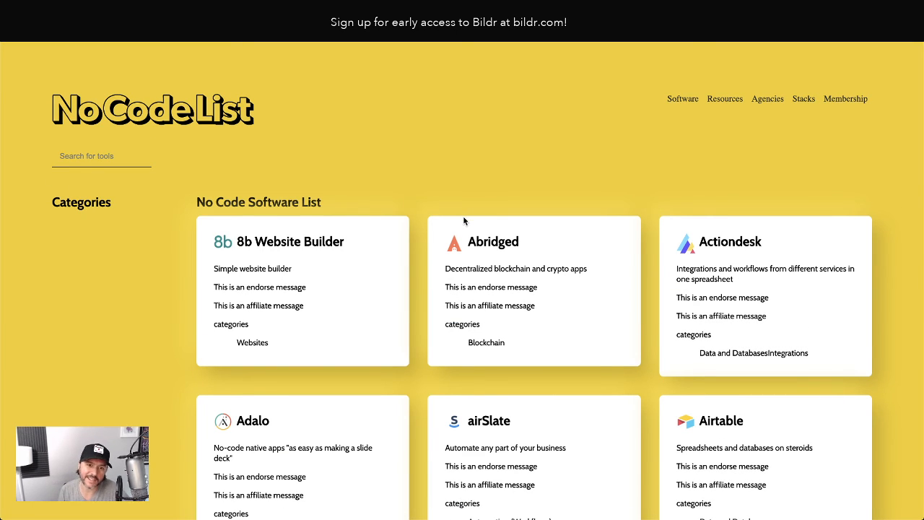
left_click_drag(256, 201, 288, 202)
left_click_drag(89, 200, 82, 202)
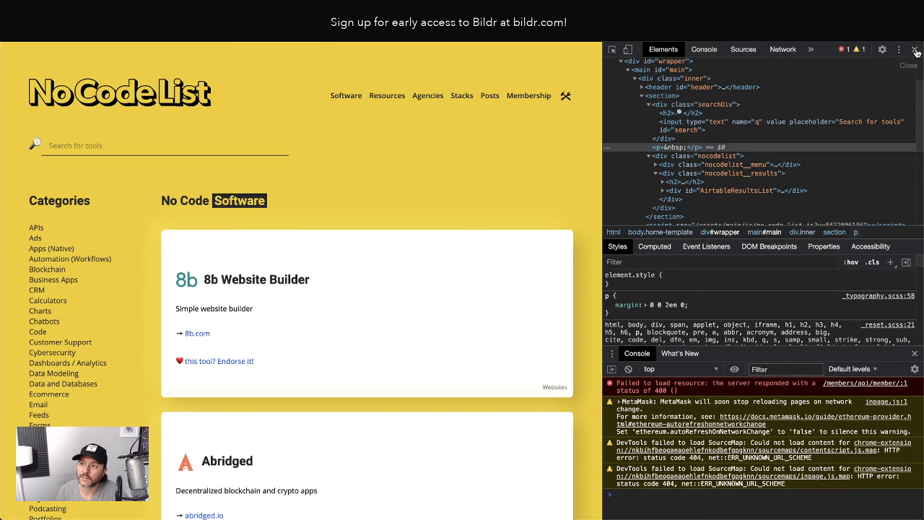
left_click(914, 50)
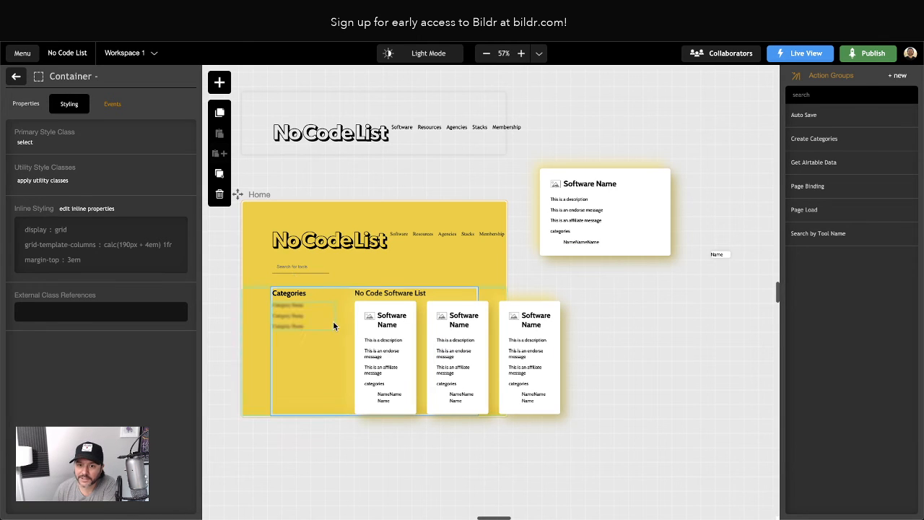
Select the search input on the canvas
left_click(288, 266)
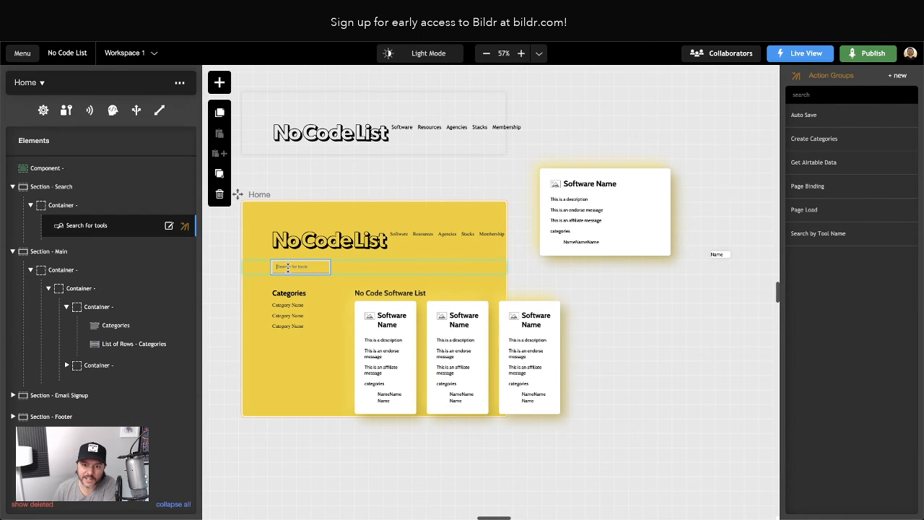